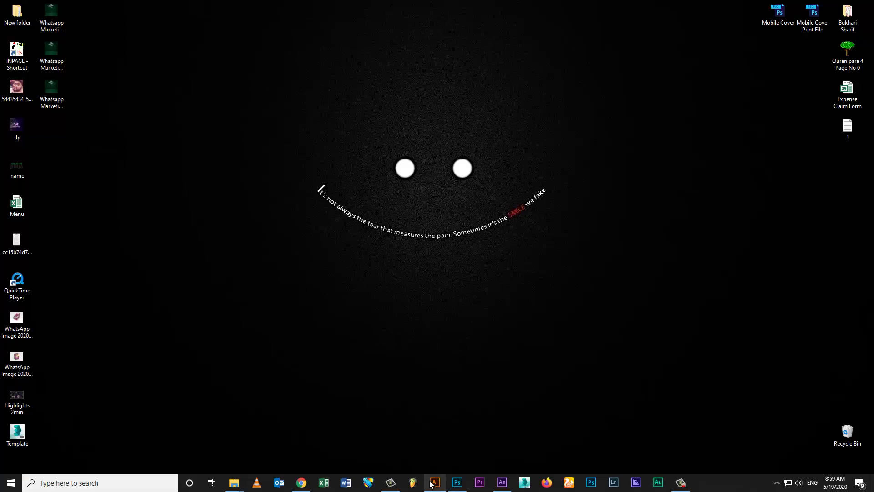
pyautogui.click(433, 485)
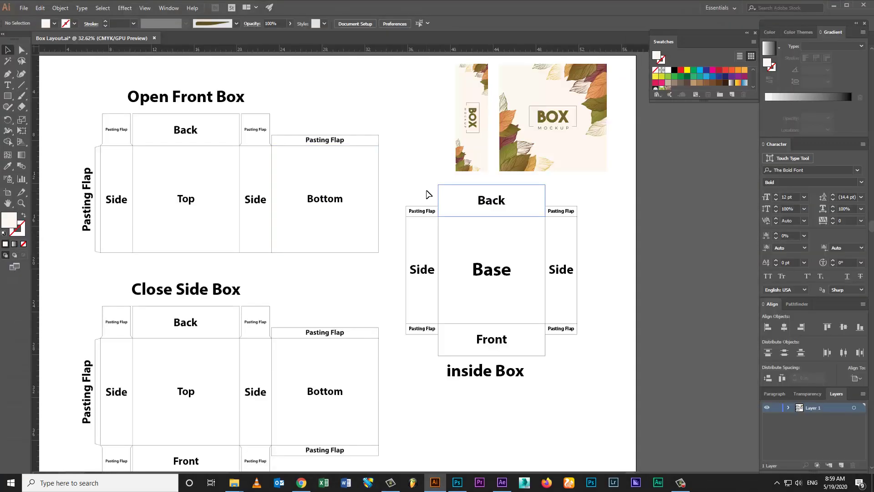
pyautogui.click(533, 133)
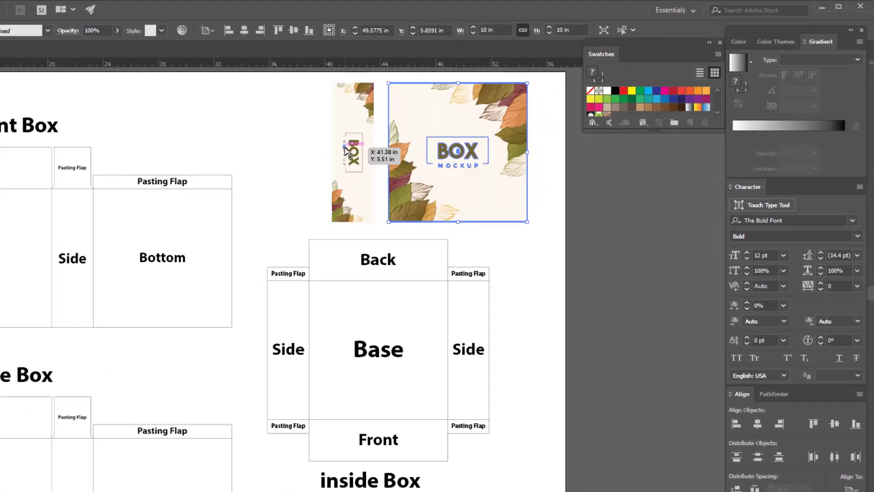
pyautogui.click(448, 123)
pyautogui.click(499, 139)
pyautogui.click(352, 145)
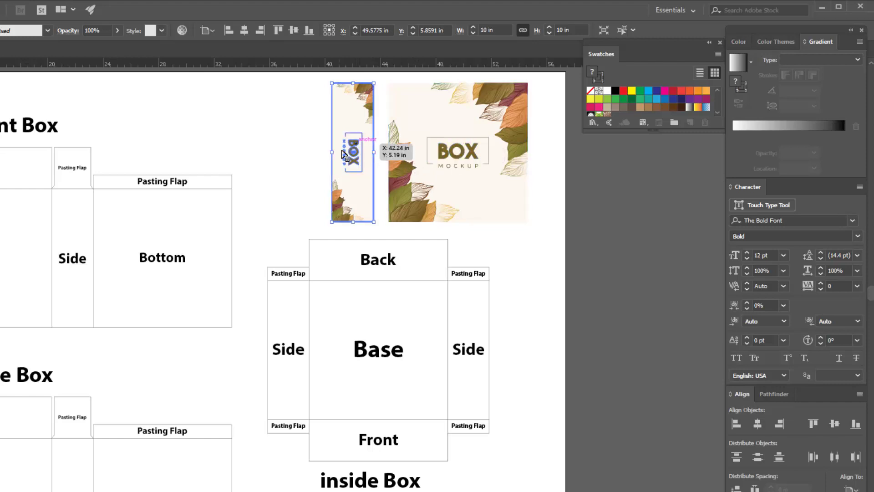
pyautogui.click(396, 153)
pyautogui.click(367, 141)
pyautogui.click(505, 263)
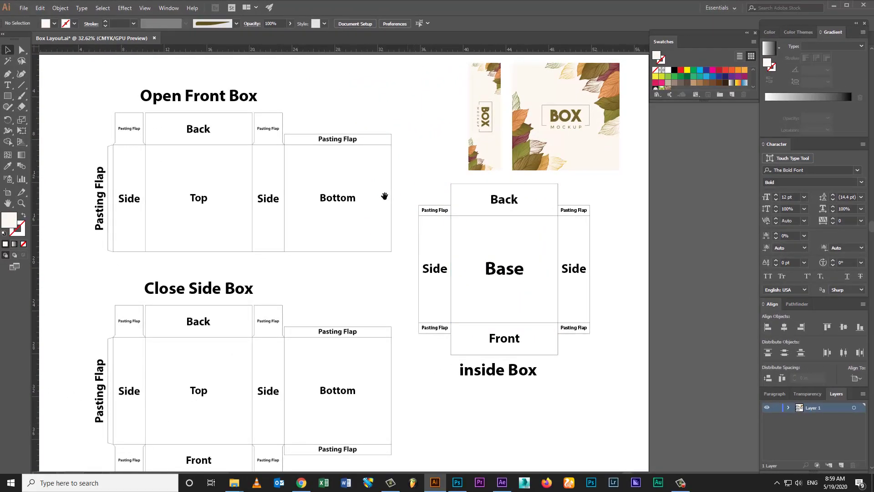
pyautogui.moveTo(384, 196); pyautogui.dragTo(426, 182)
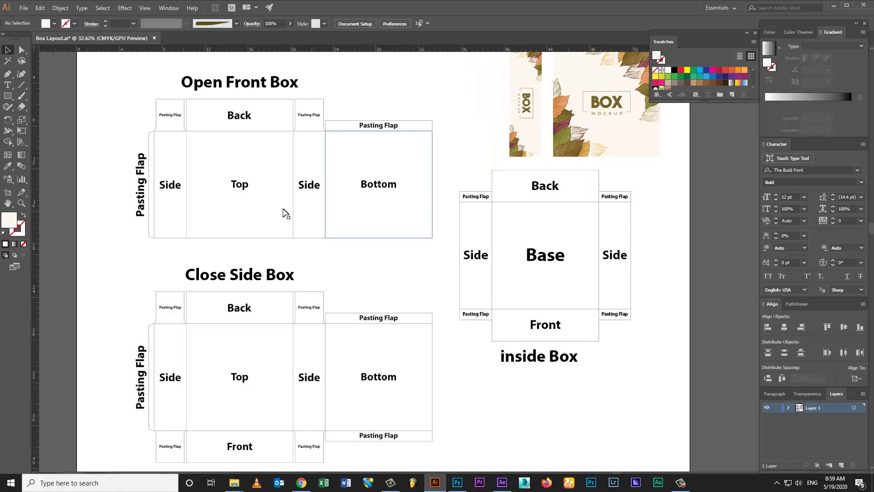
pyautogui.click(238, 189)
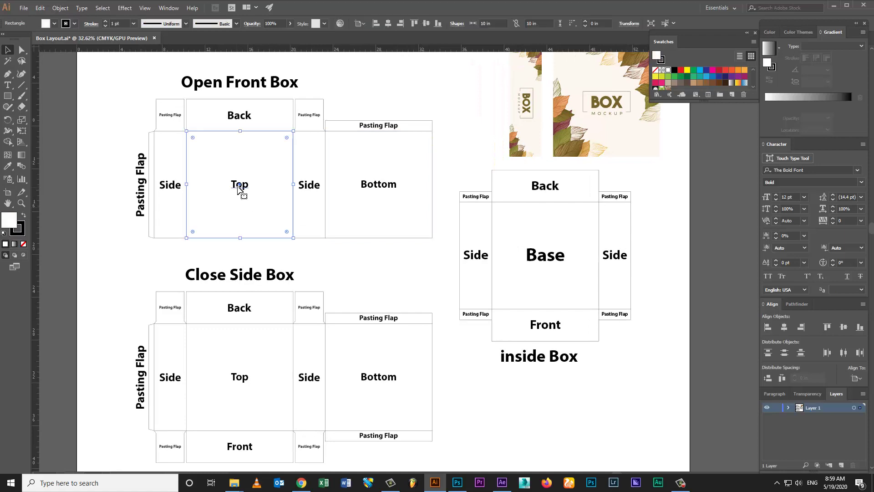
pyautogui.click(347, 253)
pyautogui.click(217, 192)
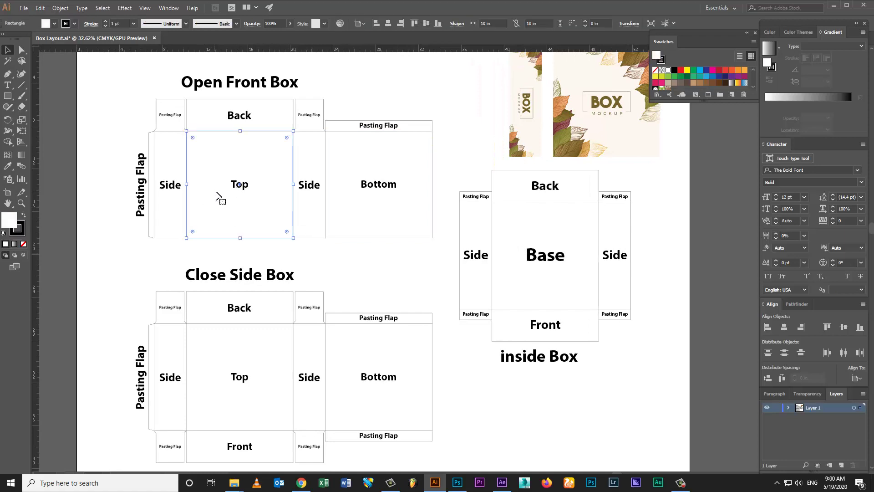
pyautogui.click(238, 184)
pyautogui.click(279, 168)
pyautogui.moveTo(455, 196); pyautogui.dragTo(448, 193)
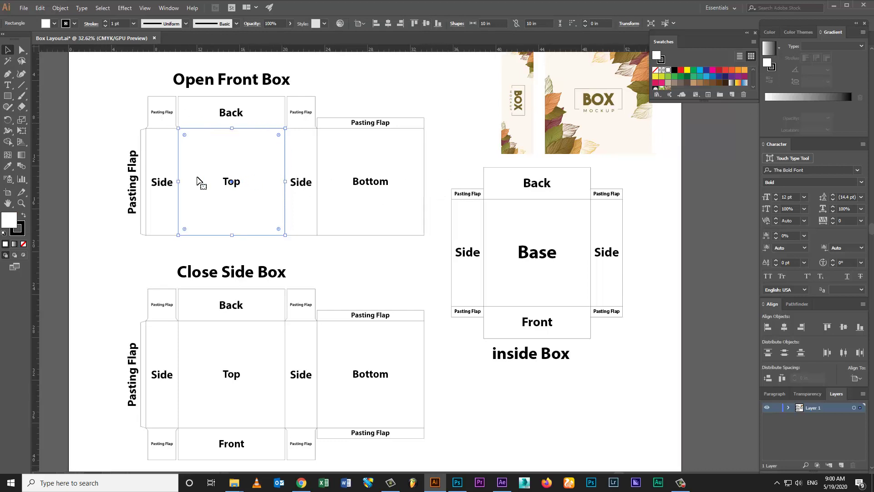
# Step: Bring up the shutterstock_506080057.jpg photo of pink and white slide-out boxes in Photoshop
pyautogui.click(457, 482)
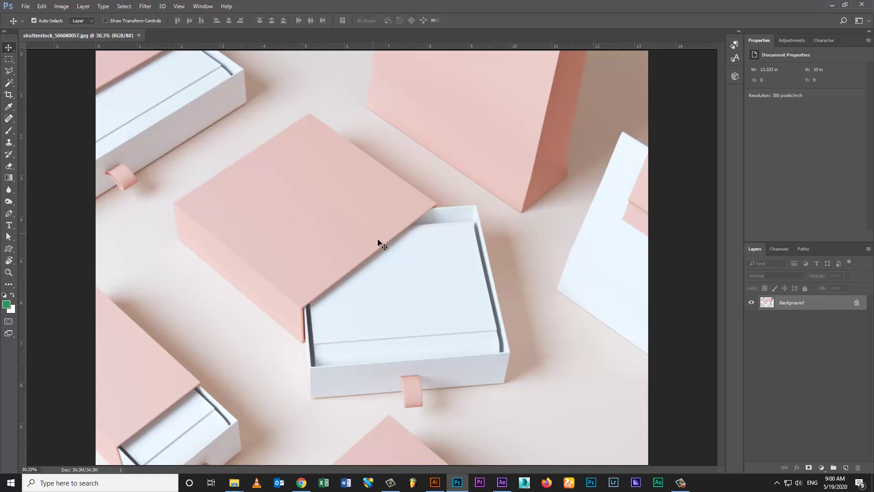
# Step: Center the square leaf BOX MOCKUP artwork over the Open Front Box's Top panel
pyautogui.hotkey('alt', 'Tab')
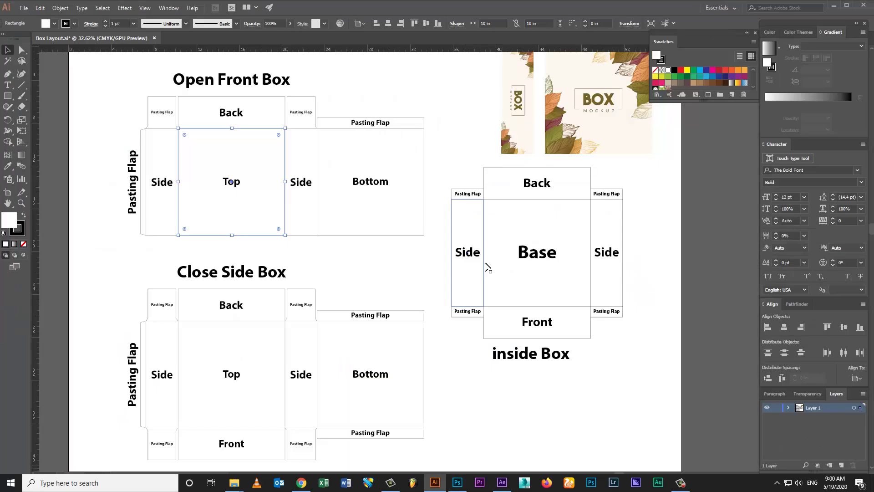
pyautogui.click(597, 132)
pyautogui.click(465, 129)
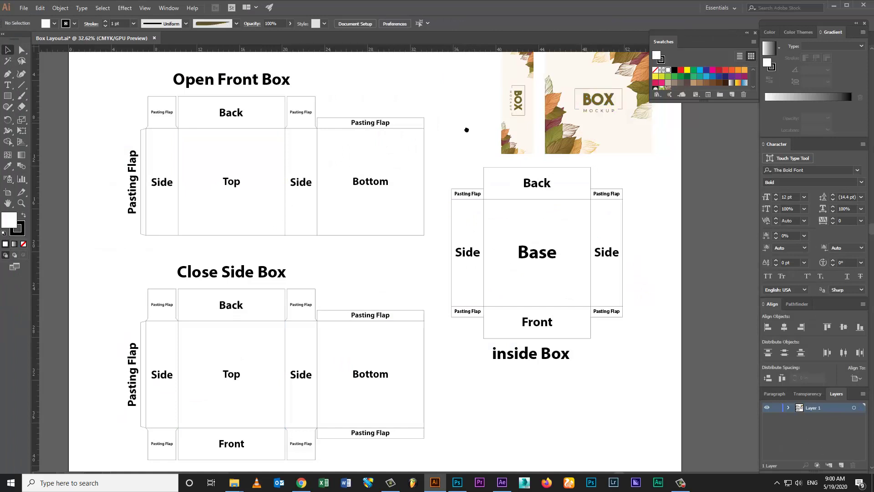
pyautogui.scroll(1, 469, 141)
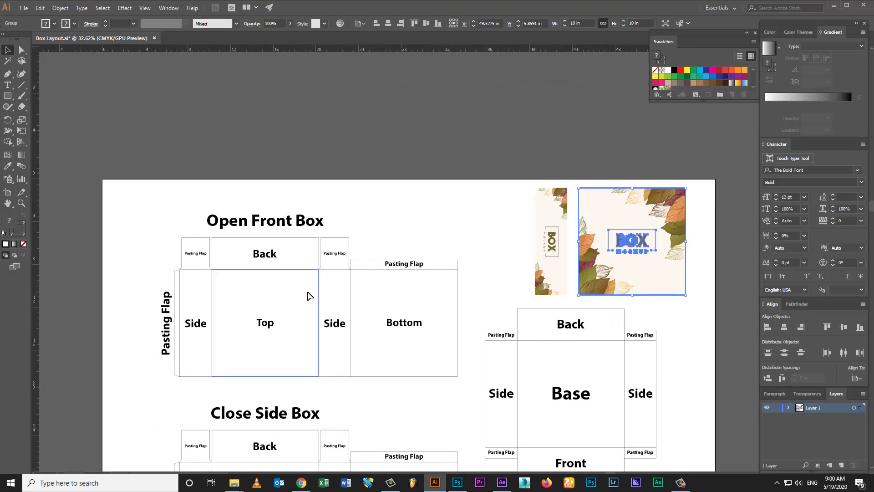
pyautogui.keyDown('shift'); pyautogui.click(292, 293); pyautogui.keyUp('shift')
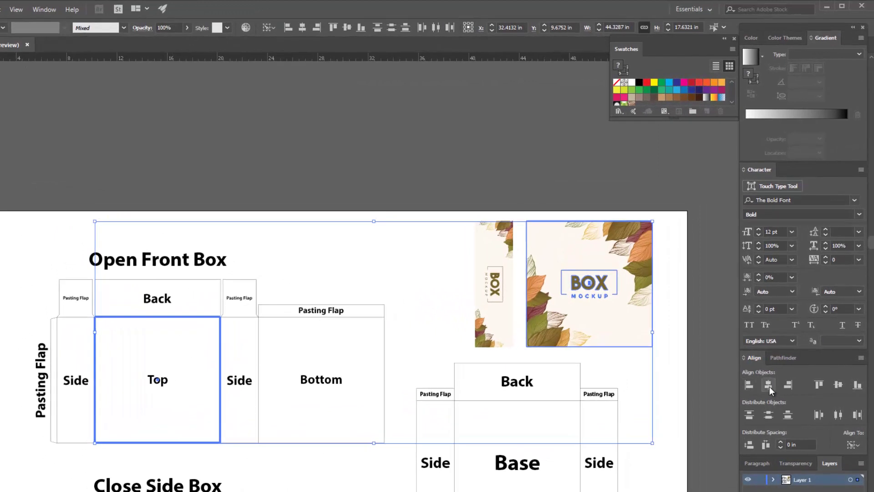
pyautogui.click(840, 386)
pyautogui.click(335, 232)
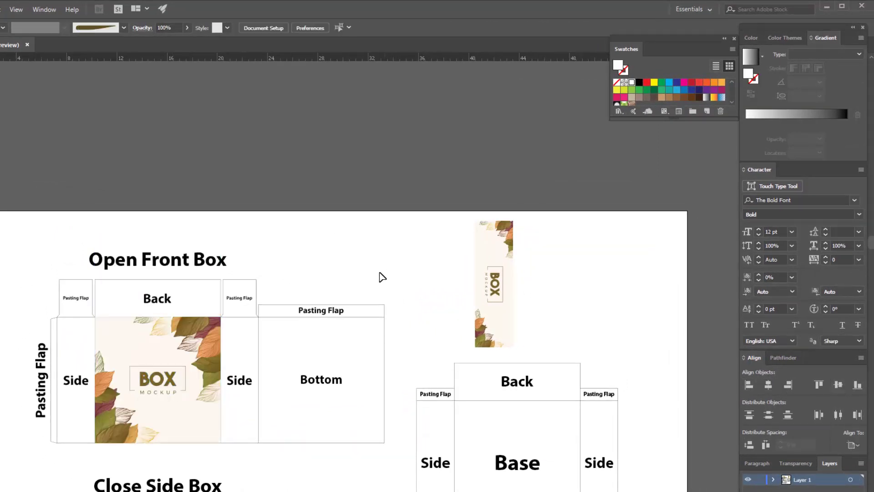
# Step: Reorder the stacking so the white Top panel rectangle sits behind the leaf artwork
pyautogui.click(169, 346)
pyautogui.hotkey('ctrl', 'shift', '[')
pyautogui.click(276, 255)
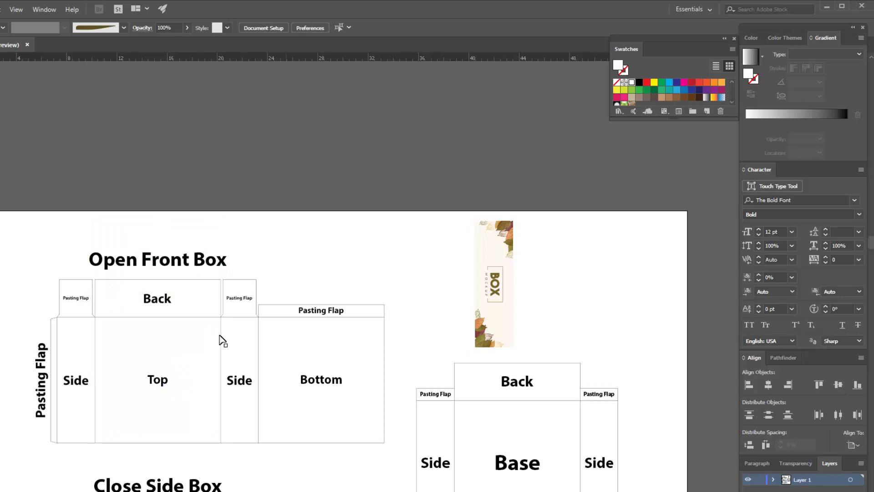
pyautogui.click(166, 359)
pyautogui.hotkey('ctrl', 'shift', '[')
pyautogui.click(343, 216)
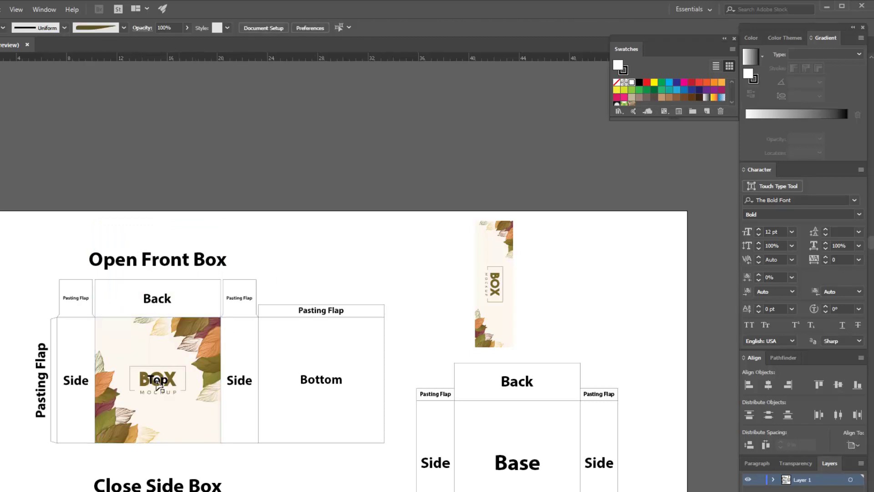
# Step: Delete the Top label from the Top panel
pyautogui.click(156, 387)
pyautogui.press('Delete')
pyautogui.click(160, 336)
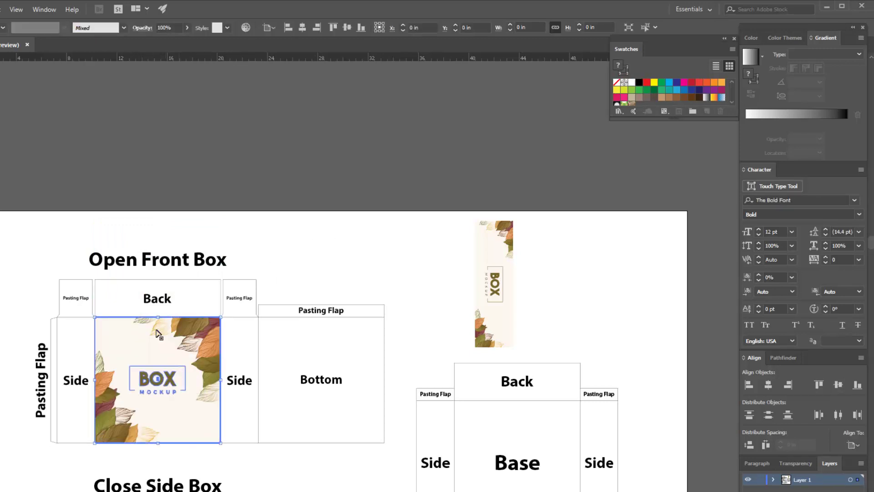
pyautogui.click(412, 186)
pyautogui.click(77, 382)
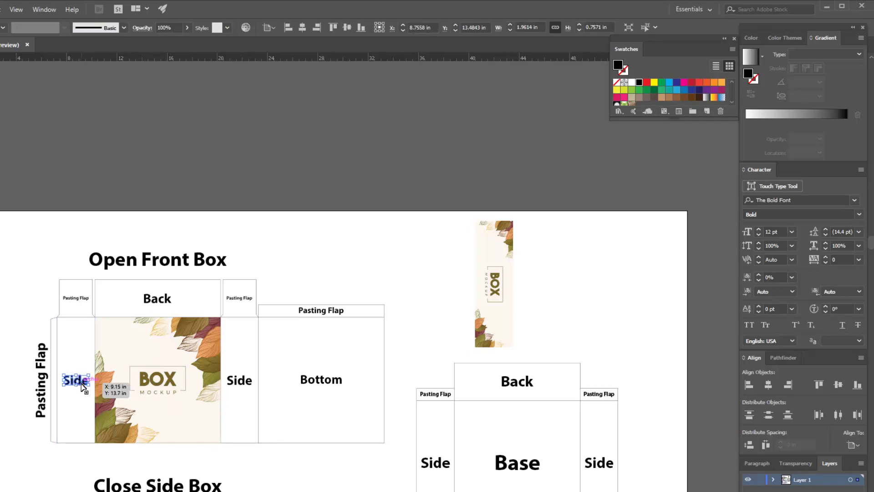
# Step: Delete the left Side label and align the narrow BOX strip onto the left side panel
pyautogui.press('Delete')
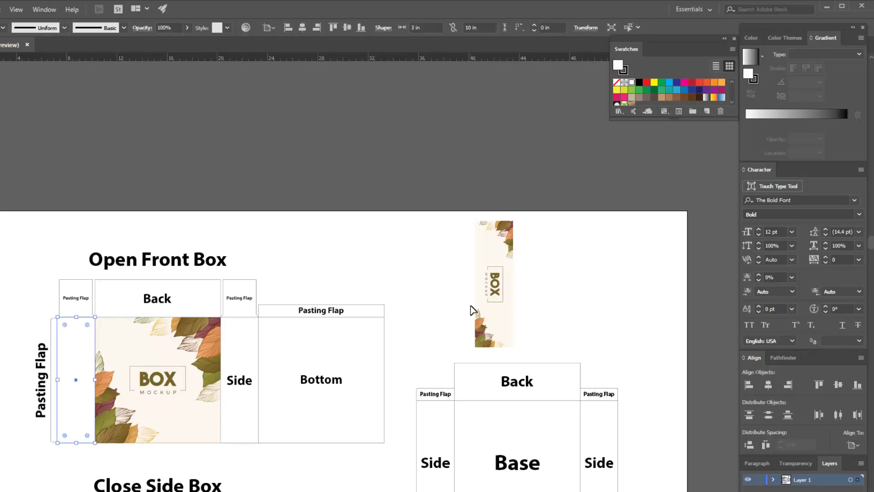
pyautogui.keyDown('shift'); pyautogui.click(483, 291); pyautogui.keyUp('shift')
pyautogui.click(77, 360)
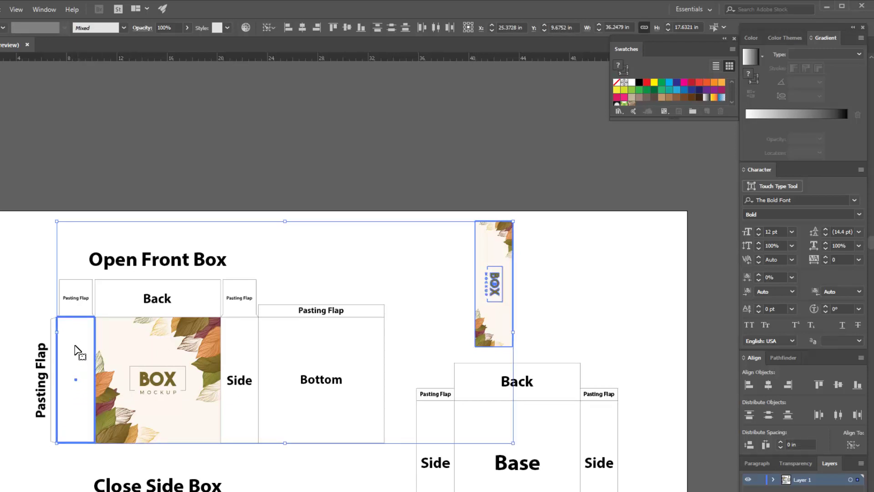
pyautogui.click(793, 385)
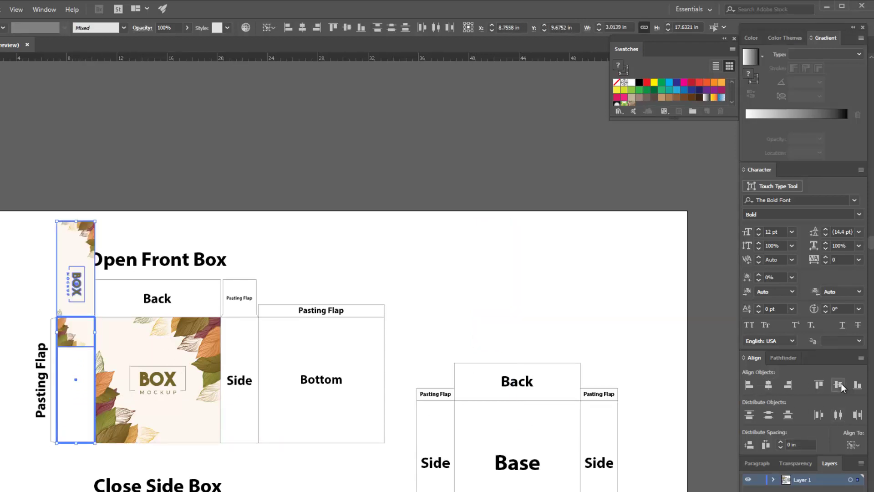
pyautogui.click(375, 240)
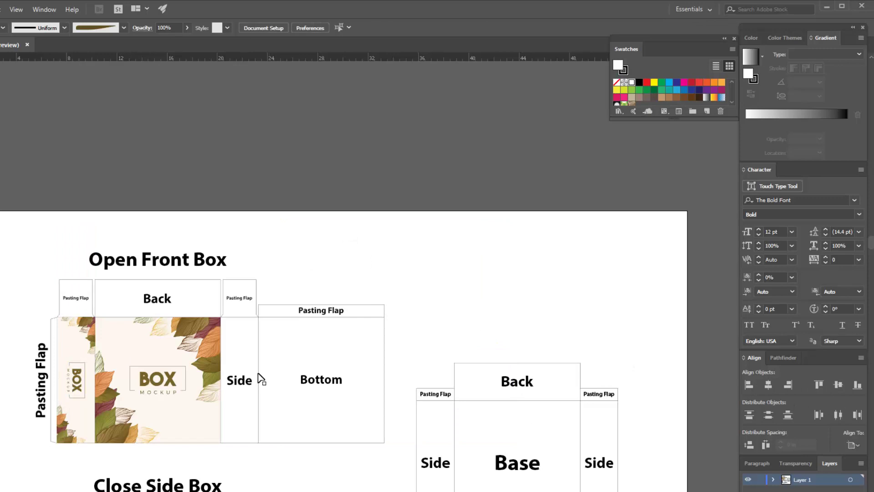
# Step: Delete the right Side label, duplicate the strip and rotate the copy 180°
pyautogui.click(260, 378)
pyautogui.press('Delete')
pyautogui.click(75, 398)
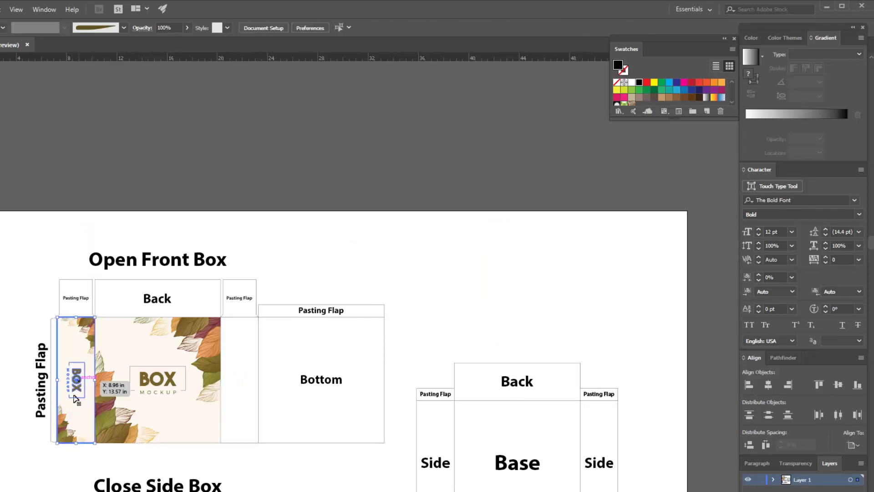
pyautogui.moveTo(69, 395); pyautogui.dragTo(78, 396)
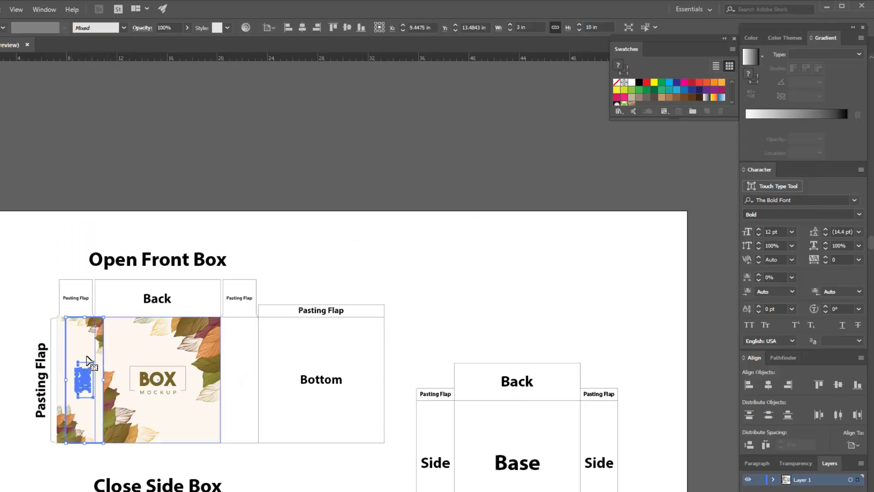
pyautogui.moveTo(87, 360); pyautogui.dragTo(458, 254)
pyautogui.click(439, 289)
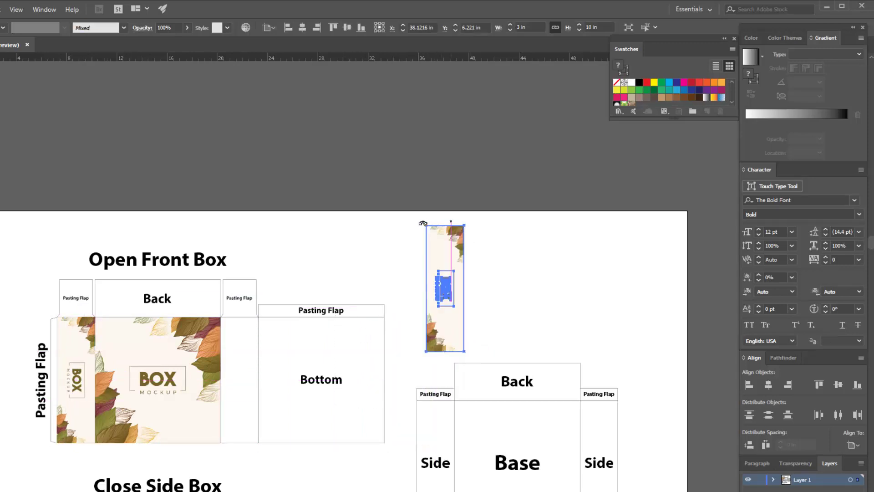
pyautogui.moveTo(423, 223); pyautogui.dragTo(427, 362)
pyautogui.click(497, 307)
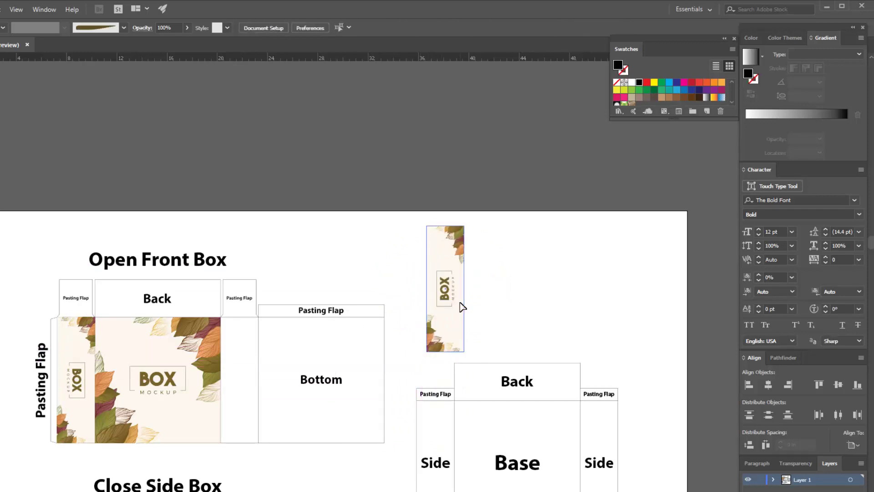
# Step: Align the rotated strip onto the right side panel and place another copy beside the layout
pyautogui.click(459, 303)
pyautogui.keyDown('shift'); pyautogui.click(448, 299); pyautogui.keyUp('shift')
pyautogui.keyDown('shift'); pyautogui.click(247, 365); pyautogui.keyUp('shift')
pyautogui.click(252, 346)
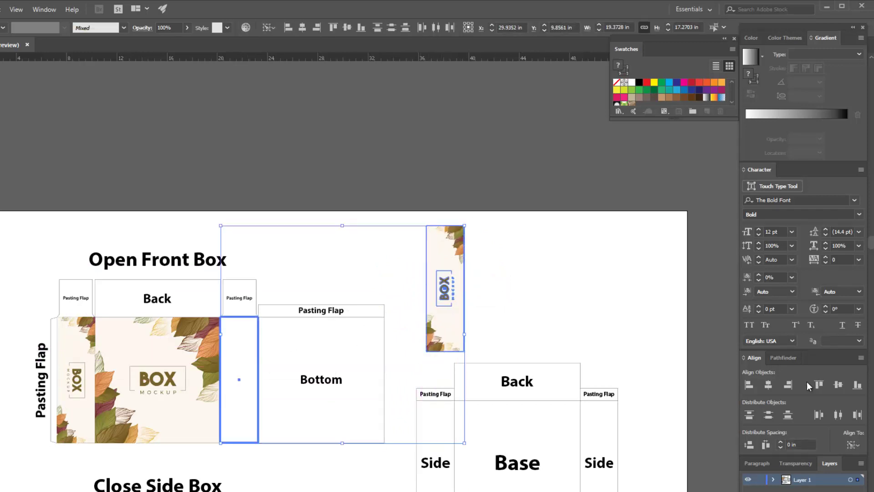
pyautogui.click(838, 385)
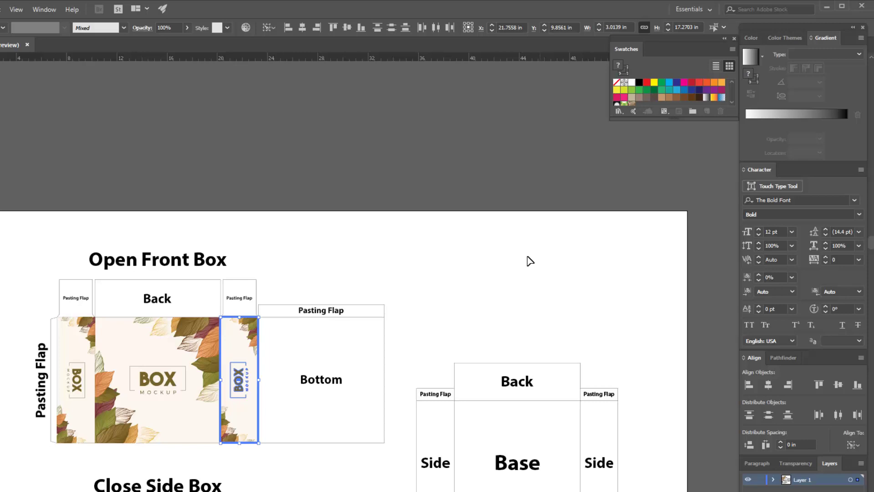
pyautogui.click(425, 339)
pyautogui.moveTo(247, 413); pyautogui.dragTo(428, 321)
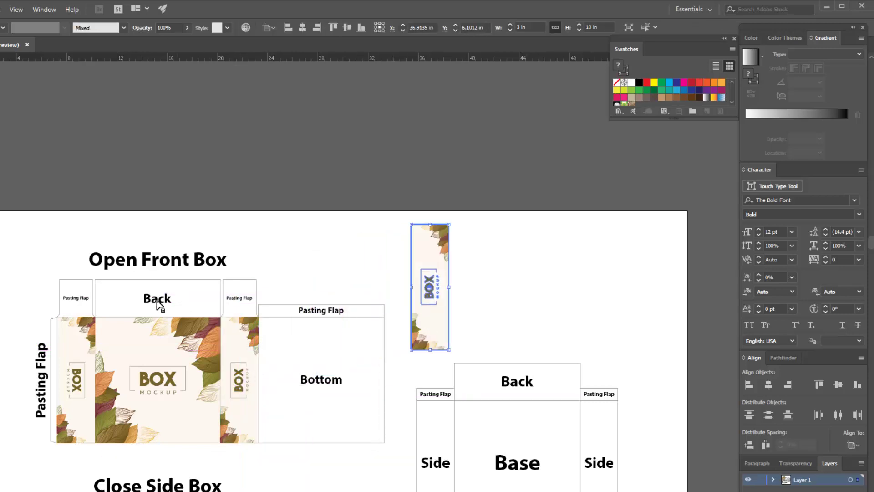
# Step: Delete the Back label and center a horizontal strip copy over the Back panel
pyautogui.click(159, 301)
pyautogui.press('Delete')
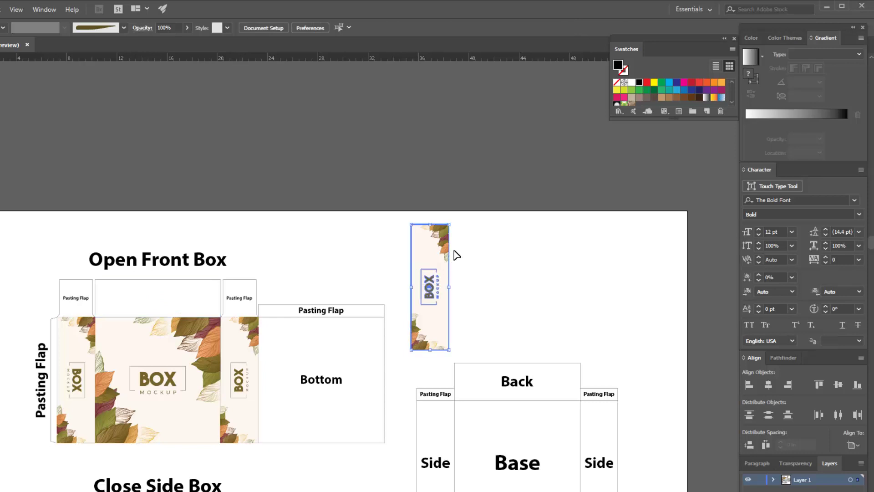
pyautogui.moveTo(399, 221); pyautogui.dragTo(187, 301)
pyautogui.click(187, 300)
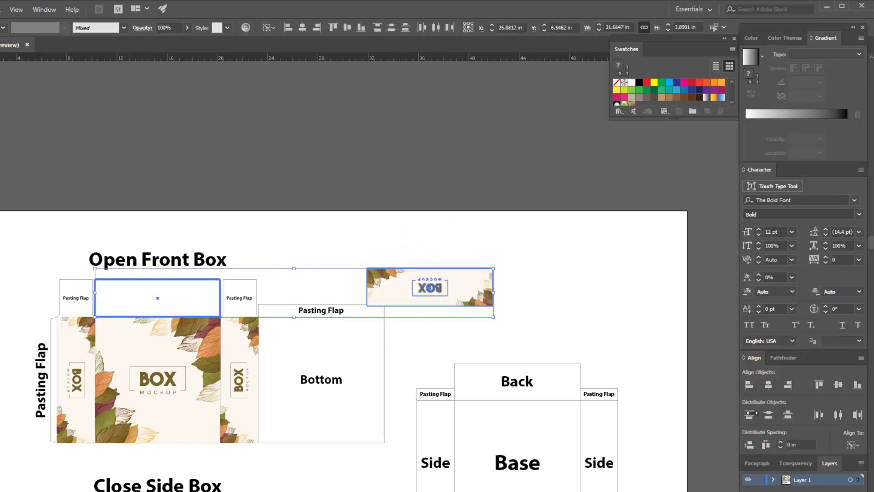
pyautogui.click(773, 389)
pyautogui.click(472, 263)
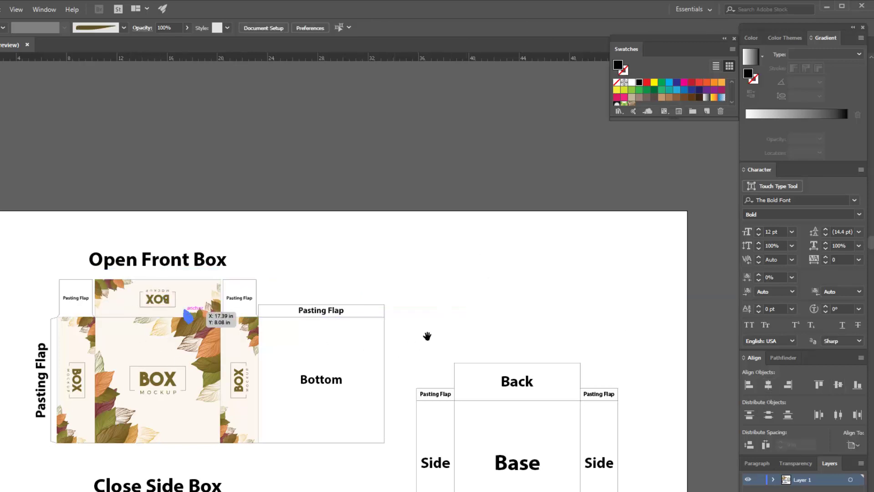
# Step: Remove the Bottom label from the Open Front Box
pyautogui.moveTo(427, 334); pyautogui.dragTo(444, 175)
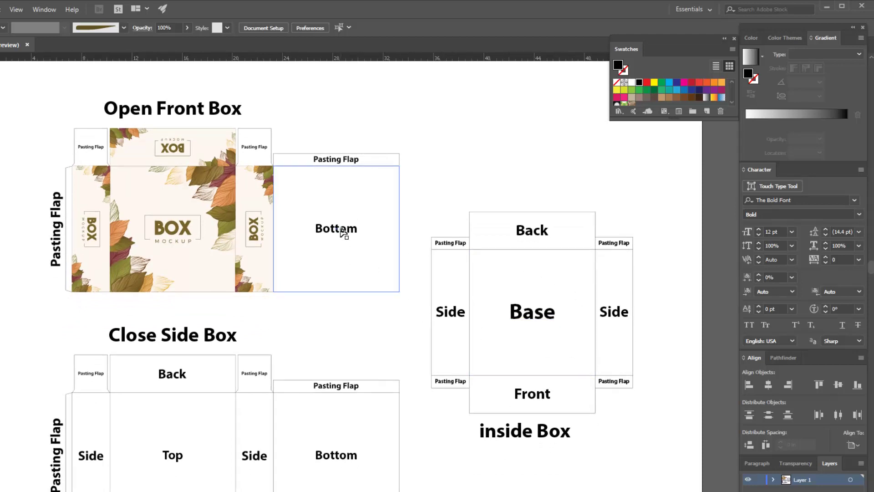
pyautogui.click(347, 230)
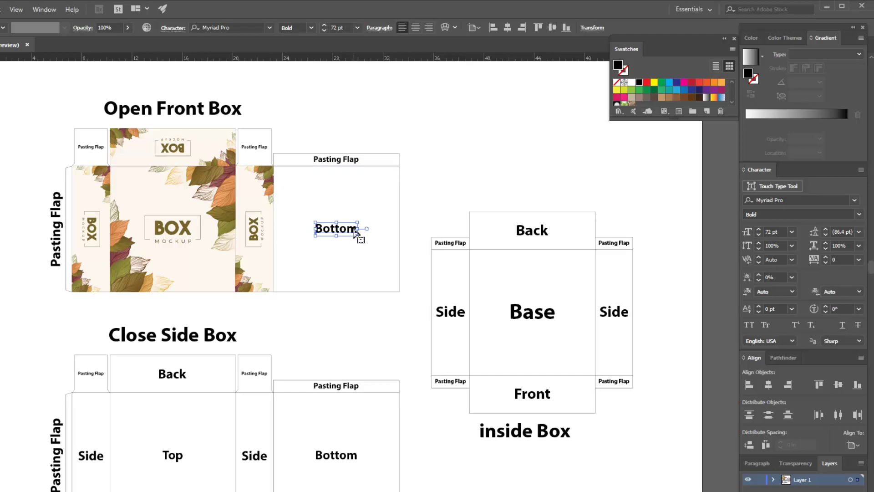
pyautogui.press('Delete')
# Step: Delete the Top, Back and Side labels from the Close Side Box panels
pyautogui.moveTo(389, 242); pyautogui.dragTo(455, 202)
pyautogui.click(242, 416)
pyautogui.press('Delete')
pyautogui.click(325, 415)
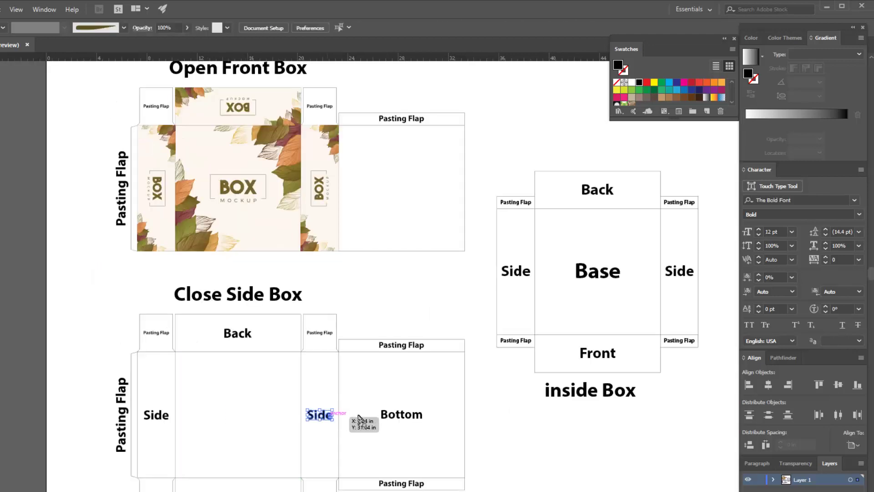
pyautogui.press('Delete')
pyautogui.click(249, 334)
pyautogui.press('Delete')
pyautogui.click(162, 417)
pyautogui.press('Delete')
# Step: Copy the front and left side leaf artwork onto the Close Side Box's front and left panels
pyautogui.moveTo(262, 203); pyautogui.dragTo(262, 223)
pyautogui.keyDown('shift'); pyautogui.click(273, 352); pyautogui.keyUp('shift')
pyautogui.click(273, 351)
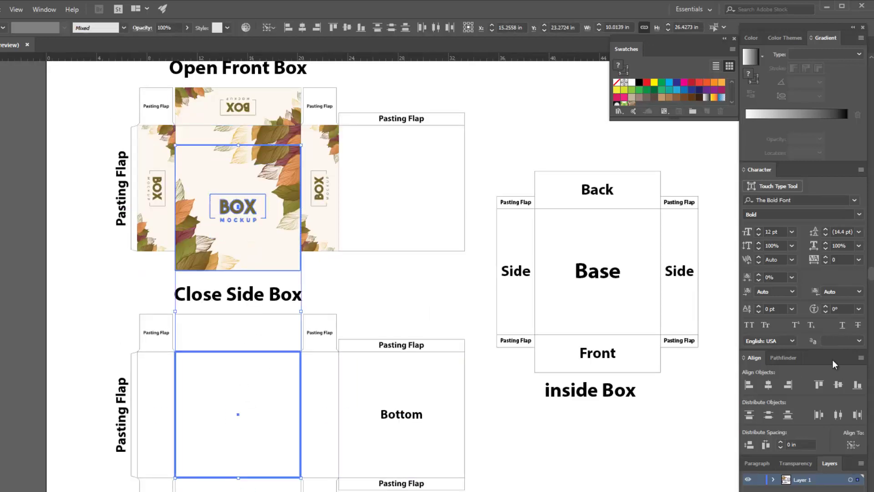
pyautogui.click(839, 385)
pyautogui.click(158, 183)
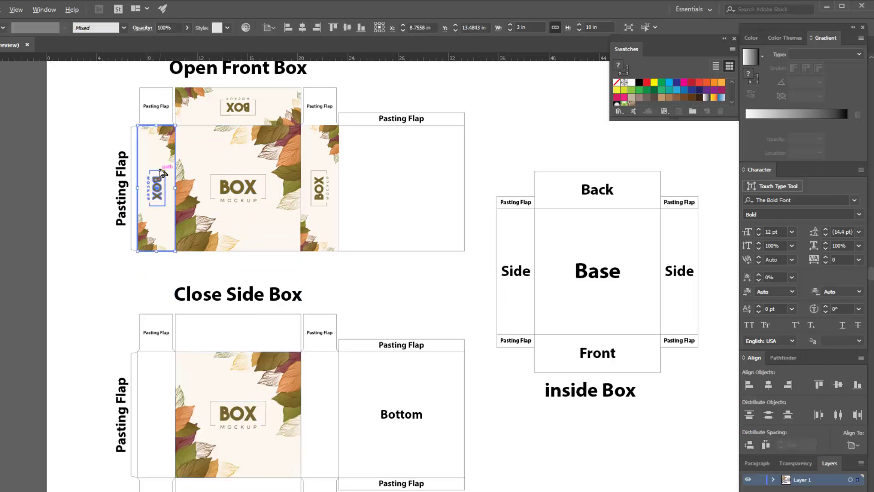
pyautogui.moveTo(157, 214); pyautogui.dragTo(157, 303)
pyautogui.keyDown('shift'); pyautogui.click(154, 414); pyautogui.keyUp('shift')
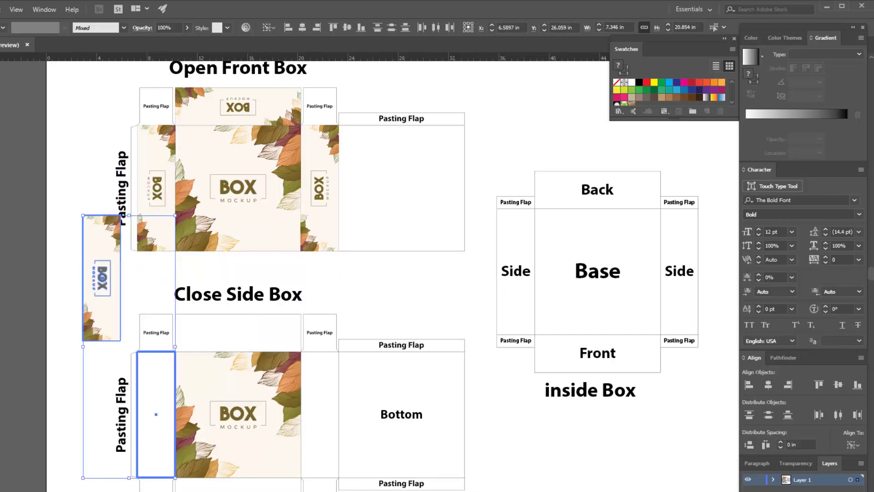
pyautogui.click(838, 386)
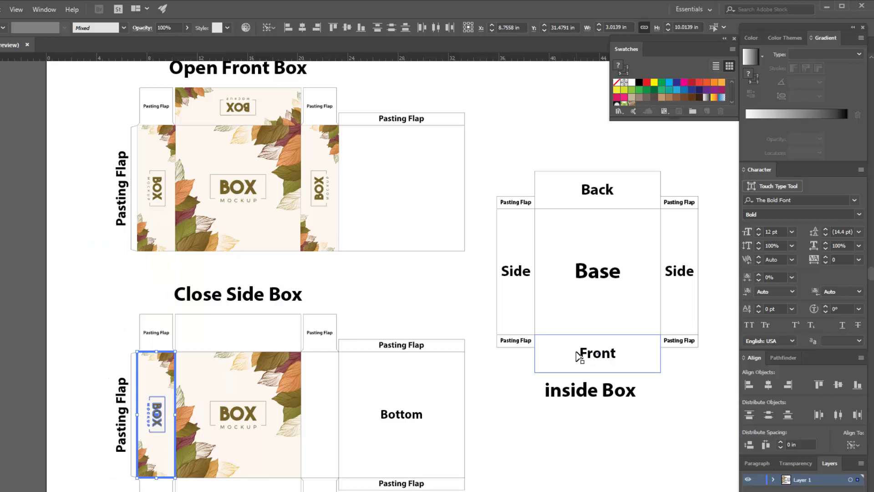
# Step: Copy the right side artwork and flap artwork onto the Close Side Box's right panel and top flap
pyautogui.click(357, 234)
pyautogui.click(326, 214)
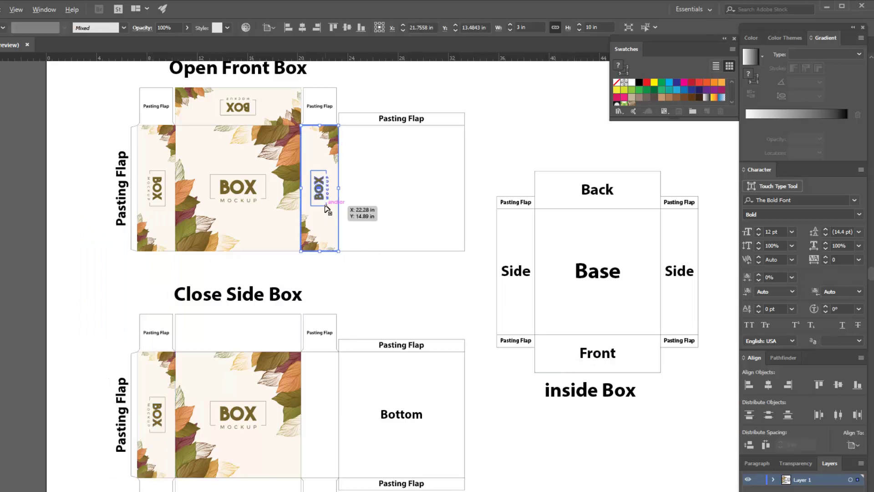
pyautogui.moveTo(326, 215); pyautogui.dragTo(318, 412)
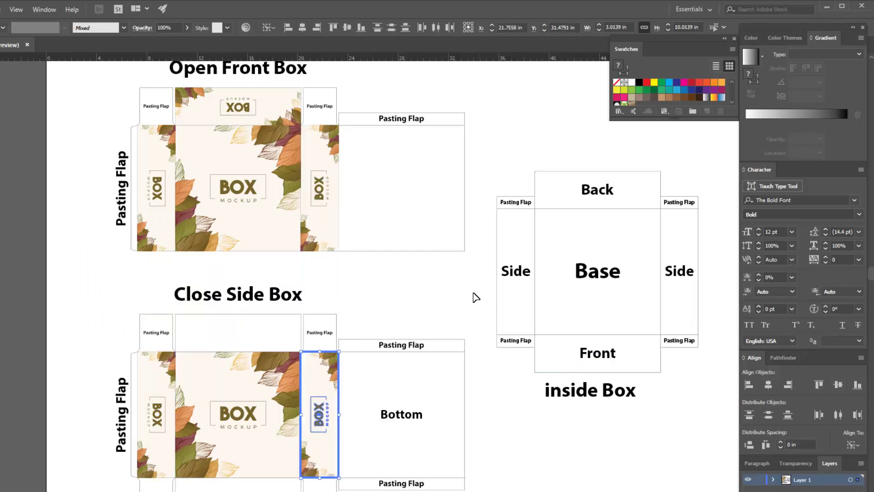
pyautogui.click(474, 296)
pyautogui.click(231, 102)
pyautogui.keyDown('shift'); pyautogui.click(273, 337); pyautogui.keyUp('shift')
pyautogui.click(273, 337)
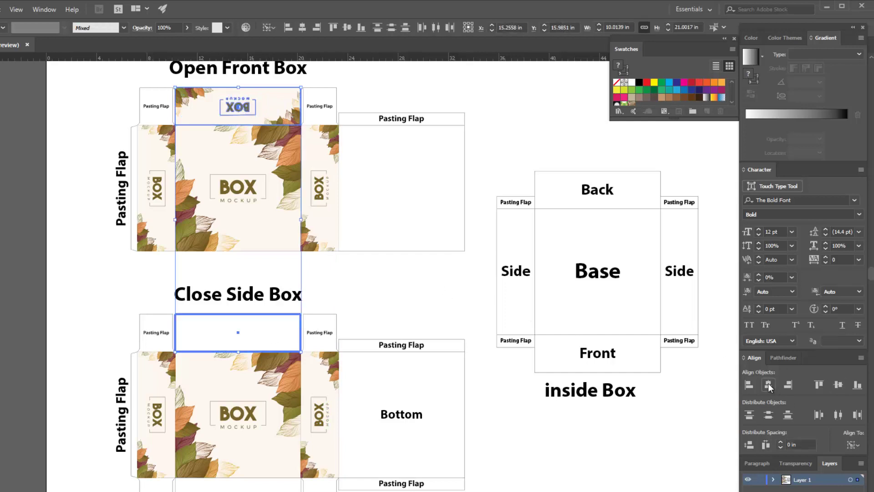
pyautogui.click(769, 385)
pyautogui.click(838, 385)
# Step: Duplicate the flap artwork, rotate it 180°, and center it on the lower Close Side Box flap
pyautogui.click(453, 286)
pyautogui.click(268, 110)
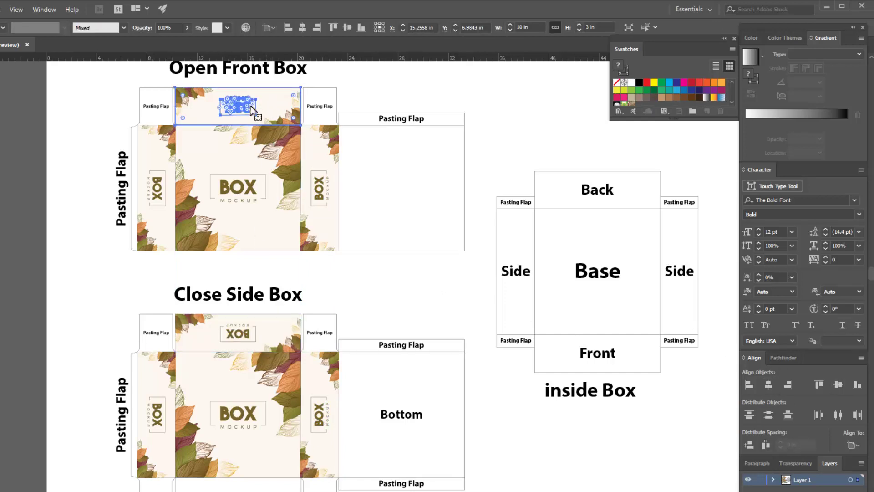
pyautogui.moveTo(250, 106); pyautogui.dragTo(516, 111)
pyautogui.moveTo(575, 96); pyautogui.dragTo(399, 121)
pyautogui.keyDown('shift'); pyautogui.click(257, 485); pyautogui.keyUp('shift')
pyautogui.click(257, 485)
pyautogui.click(769, 385)
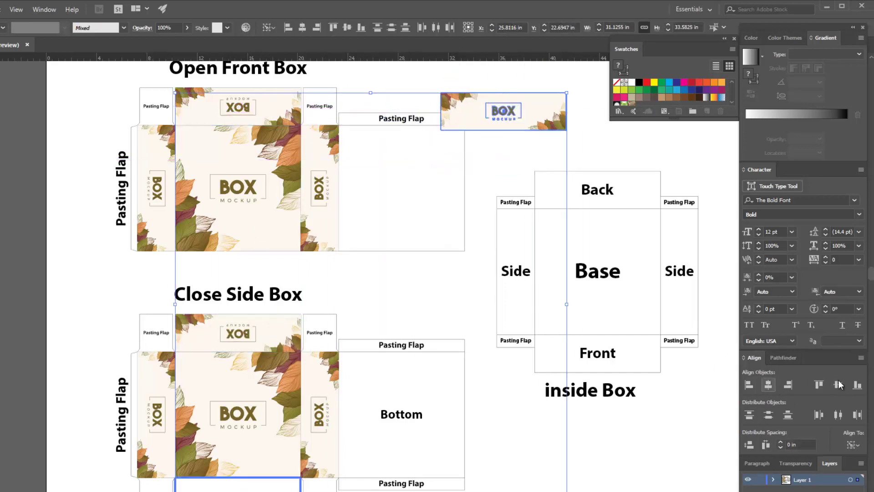
pyautogui.click(839, 385)
pyautogui.click(550, 466)
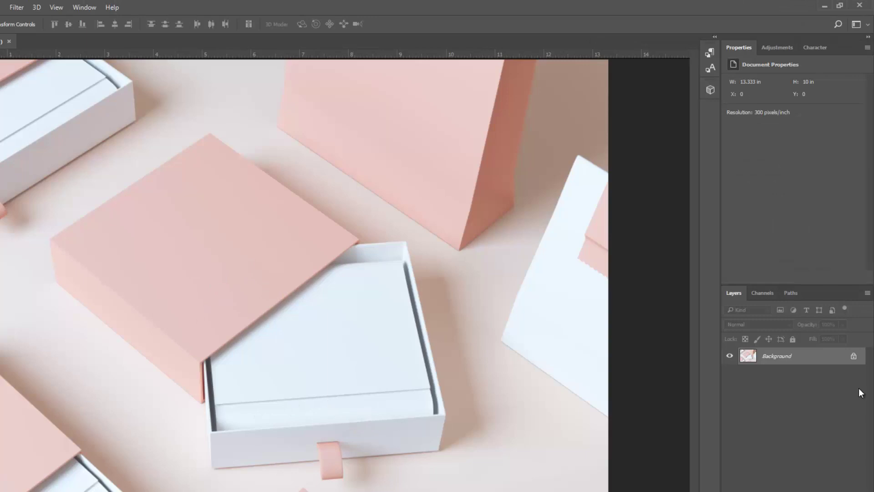
# Step: Rename the locked Background layer to 'Mockup Image'
pyautogui.doubleClick(785, 357)
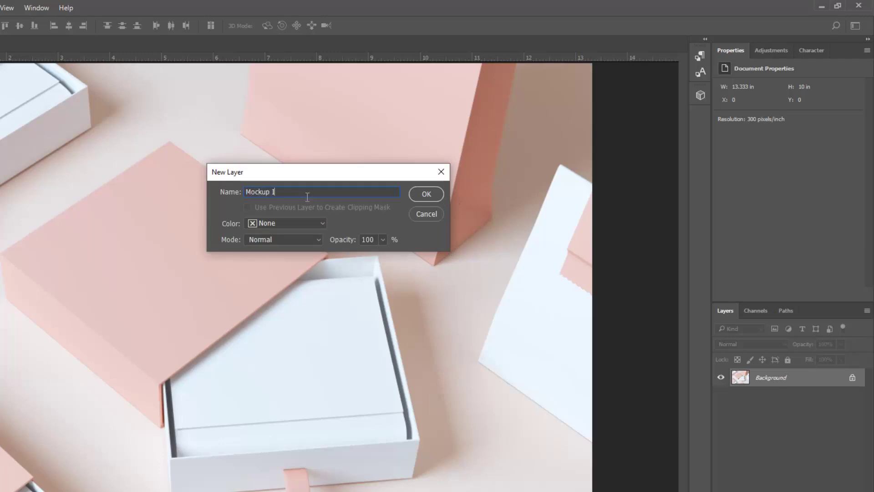
pyautogui.press('Return')
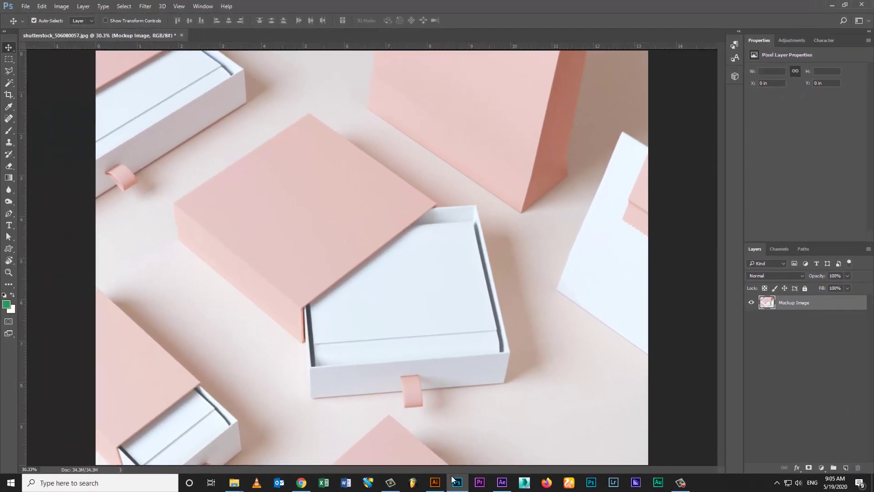
# Step: Copy the square leaf front-panel artwork from the Illustrator Open Front Box layout
pyautogui.click(436, 482)
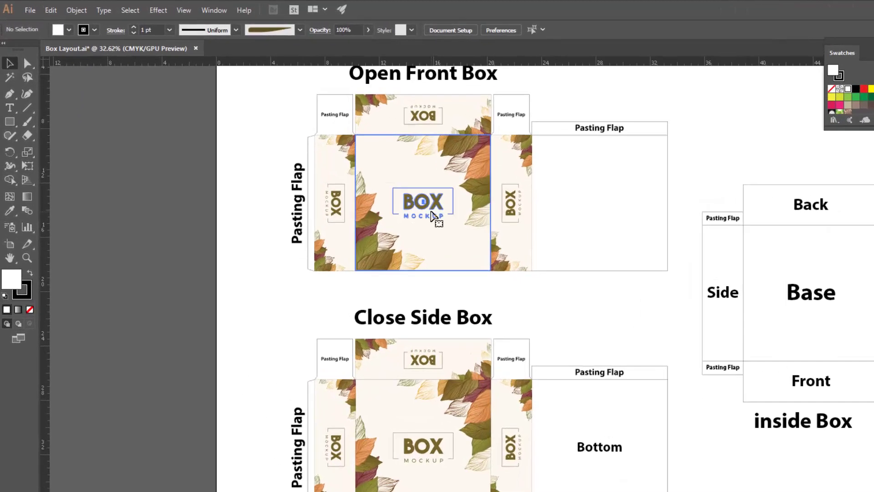
pyautogui.click(333, 158)
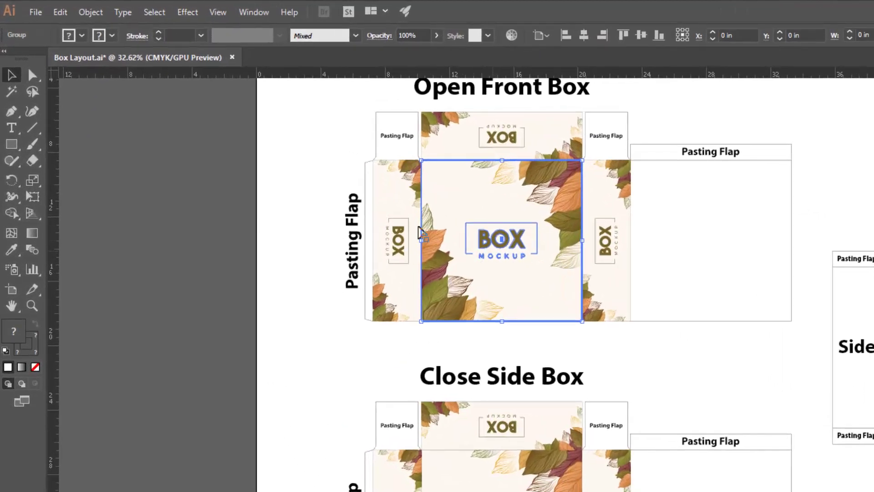
pyautogui.click(60, 12)
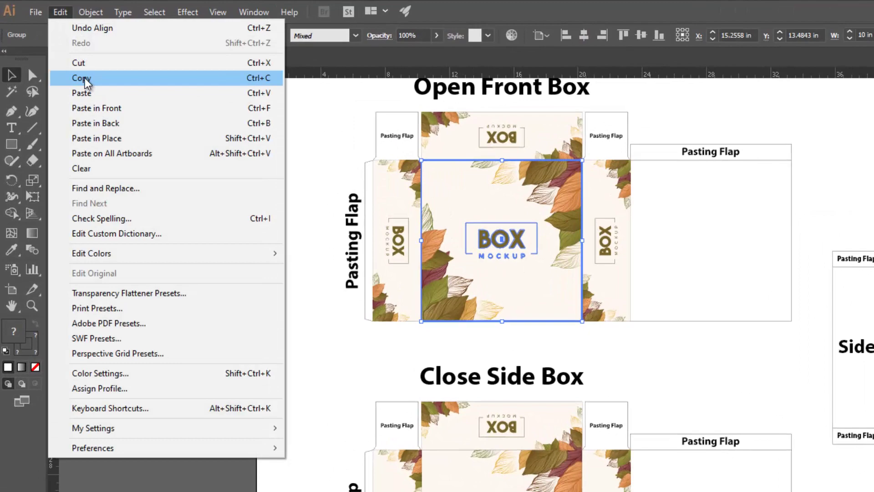
pyautogui.click(86, 81)
pyautogui.click(60, 11)
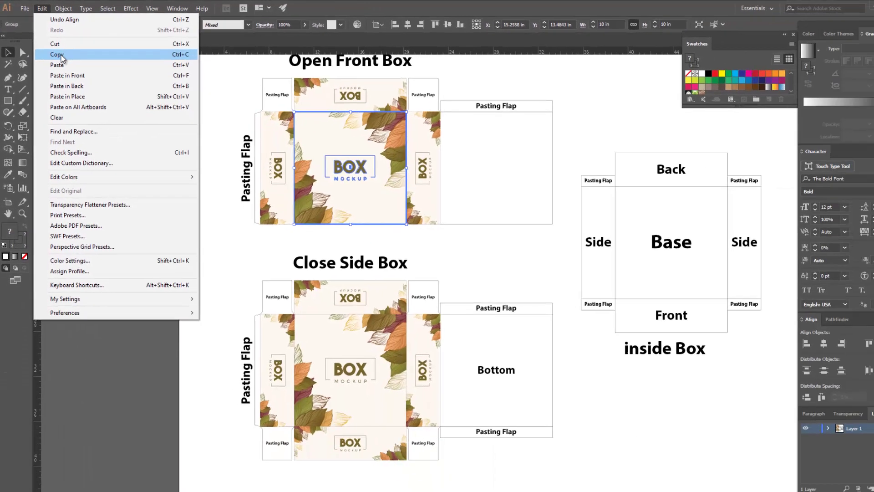
pyautogui.click(81, 78)
pyautogui.hotkey('alt', 'Tab')
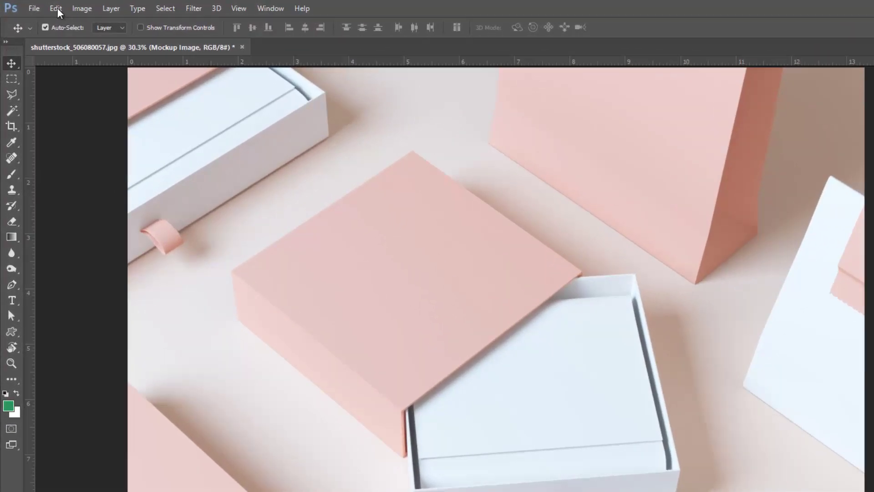
# Step: Paste the leaf artwork into the photo and convert the Top Flap layer to a smart object
pyautogui.click(41, 6)
pyautogui.click(78, 135)
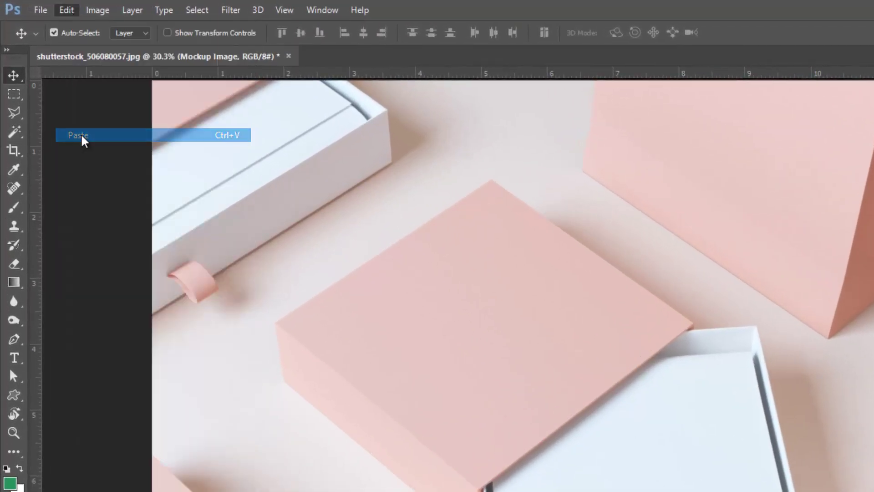
pyautogui.click(758, 234)
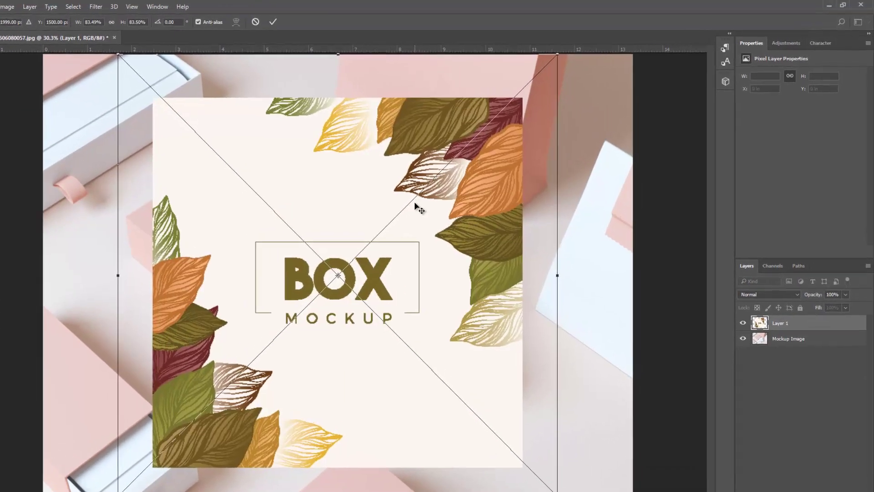
pyautogui.press('Return')
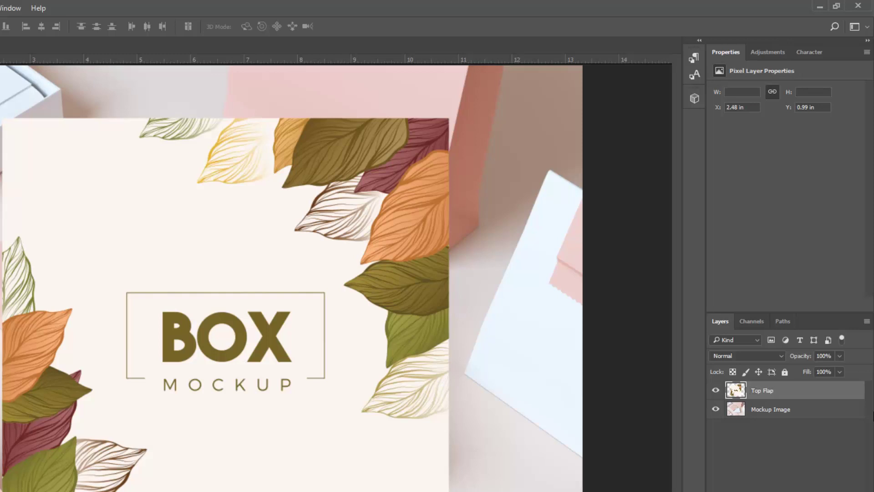
pyautogui.rightClick(785, 386)
pyautogui.click(681, 217)
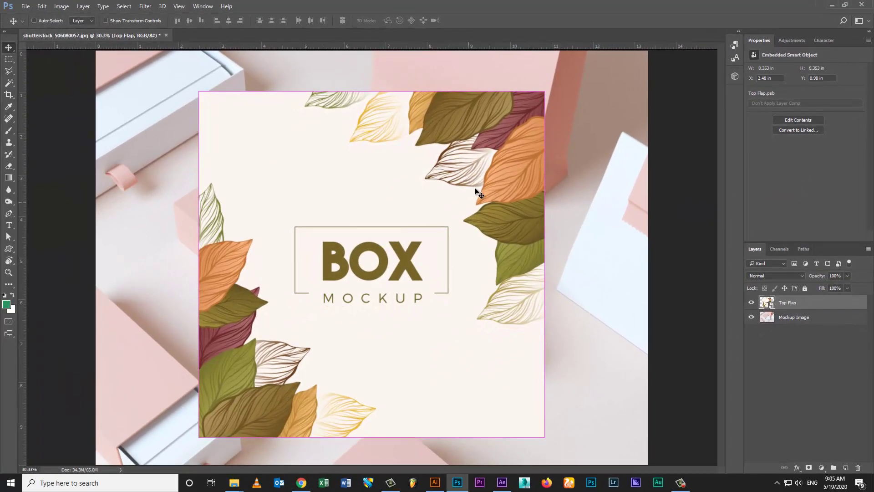
pyautogui.hotkey('ctrl', 't')
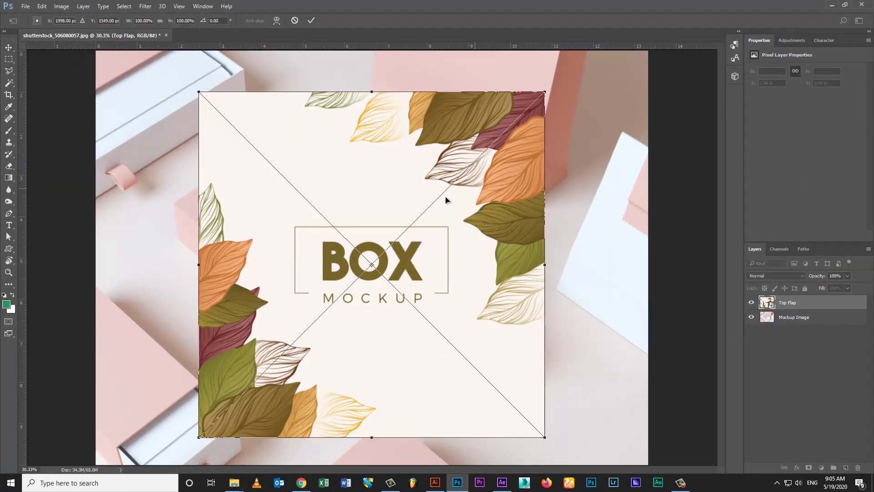
# Step: Switch the transform to Distort and drag the artwork's four corners onto the lid corners
pyautogui.rightClick(420, 184)
pyautogui.click(448, 251)
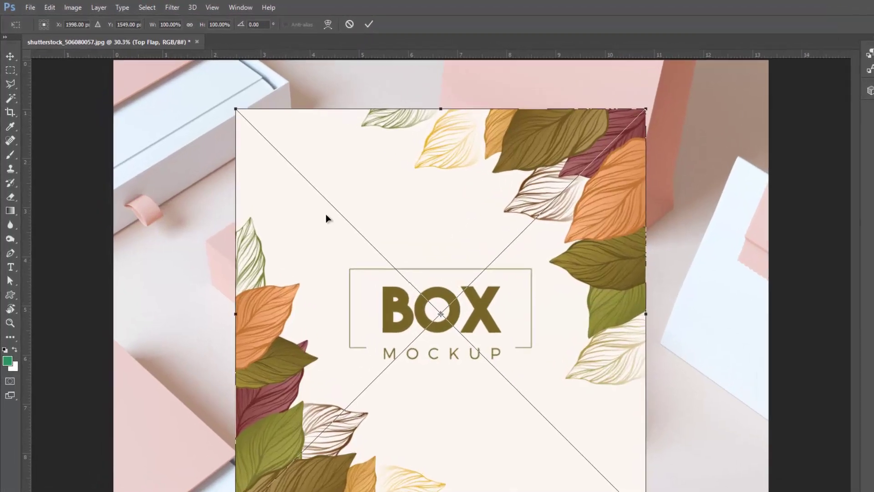
pyautogui.rightClick(276, 182)
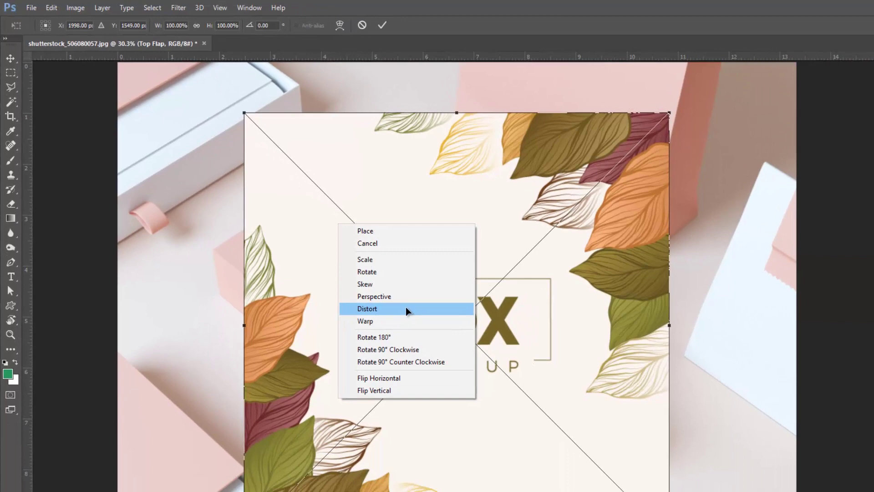
pyautogui.click(466, 359)
pyautogui.moveTo(199, 94); pyautogui.dragTo(174, 205)
pyautogui.moveTo(545, 93); pyautogui.dragTo(309, 112)
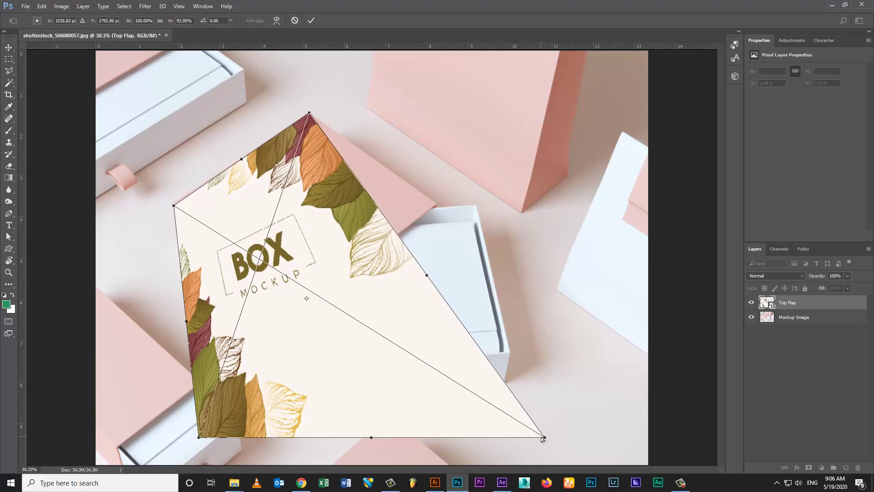
pyautogui.moveTo(545, 437); pyautogui.dragTo(437, 202)
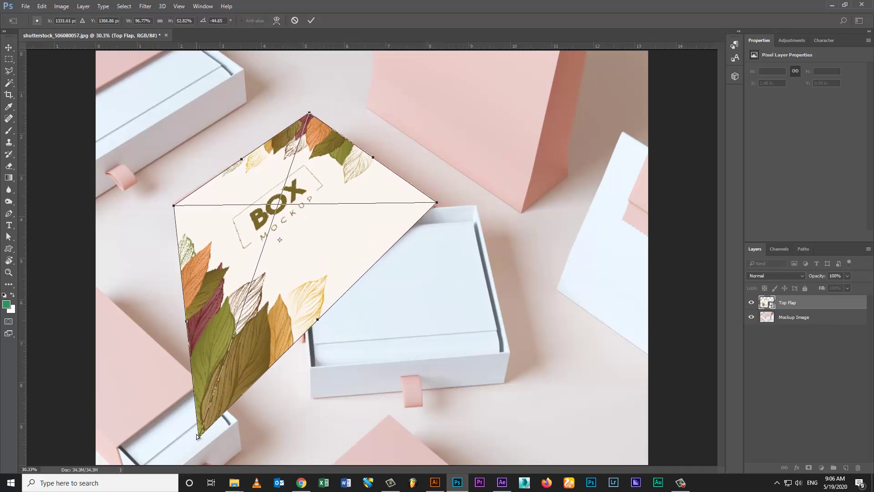
pyautogui.moveTo(199, 438); pyautogui.dragTo(300, 309)
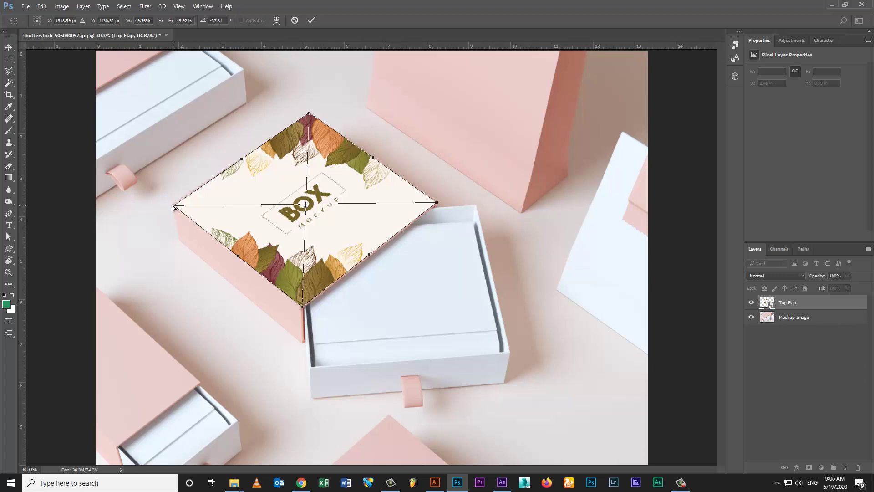
pyautogui.moveTo(173, 208); pyautogui.dragTo(172, 206)
# Step: Fine-tune each Top Flap corner onto the lid edges up close, apply the distortion, then fit on screen
pyautogui.hotkey('ctrl', '+')
pyautogui.hotkey('ctrl', '+')
pyautogui.hotkey('ctrl', '+')
pyautogui.hotkey('ctrl', '+')
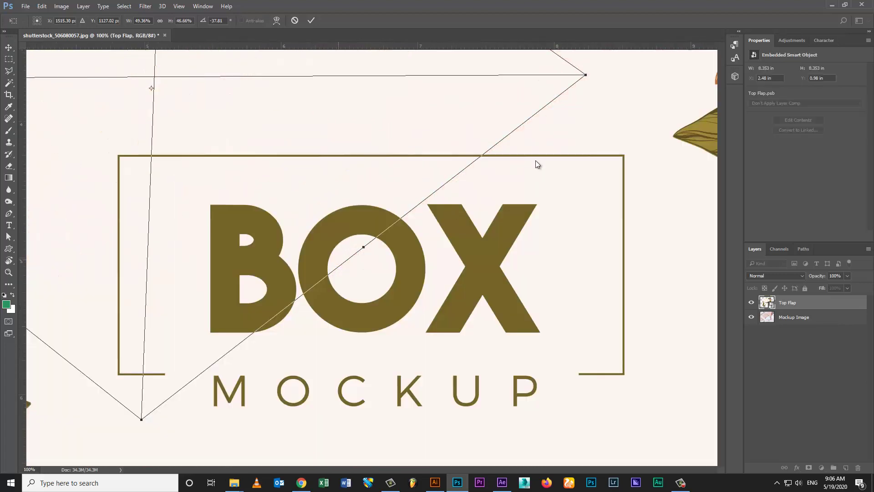
pyautogui.moveTo(560, 87); pyautogui.dragTo(544, 122)
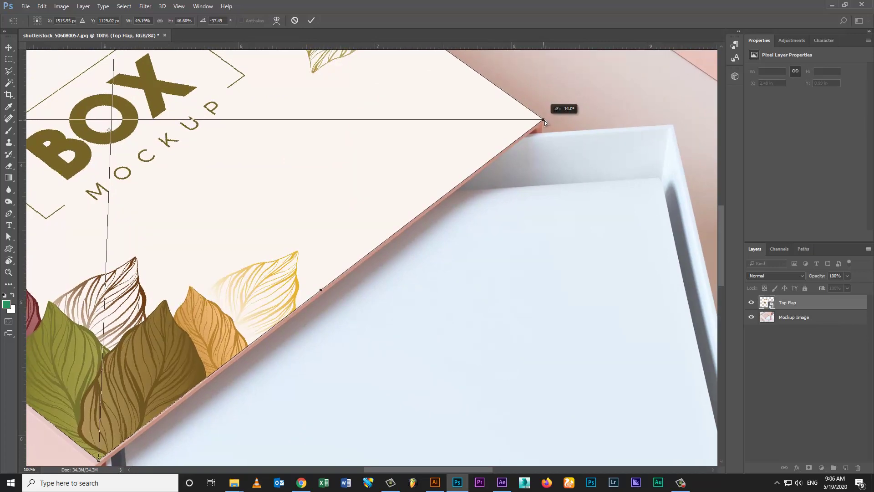
pyautogui.moveTo(233, 278); pyautogui.dragTo(553, 104)
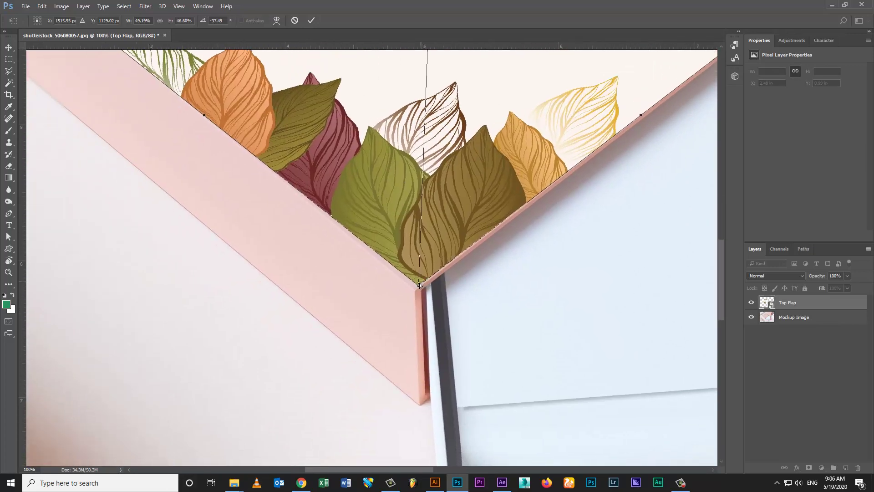
pyautogui.moveTo(418, 288); pyautogui.dragTo(416, 292)
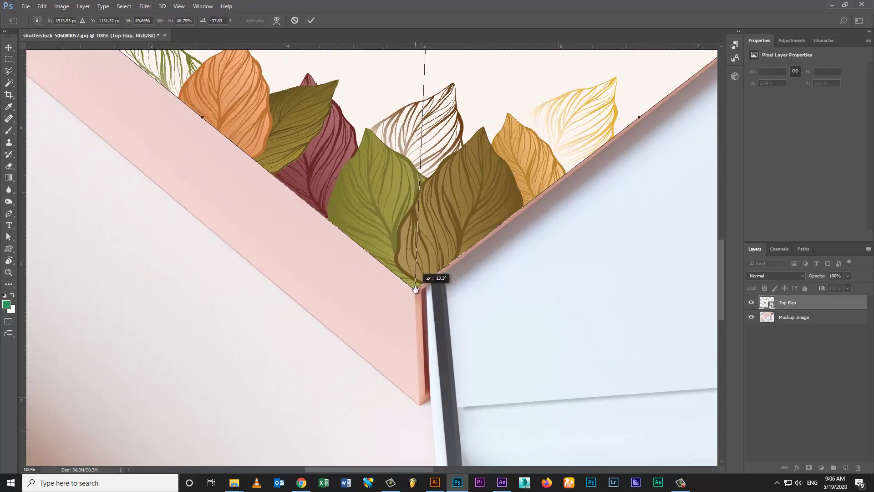
pyautogui.moveTo(298, 161); pyautogui.dragTo(510, 298)
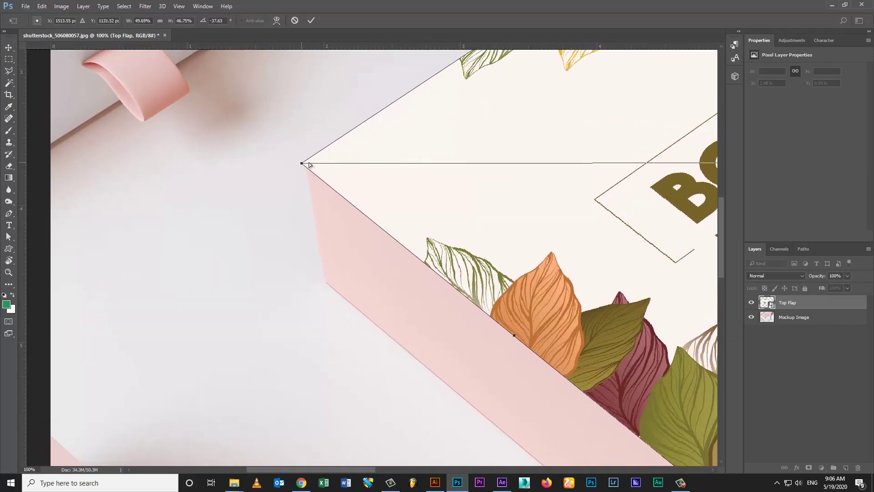
pyautogui.moveTo(308, 164); pyautogui.dragTo(306, 164)
pyautogui.moveTo(394, 156); pyautogui.dragTo(184, 403)
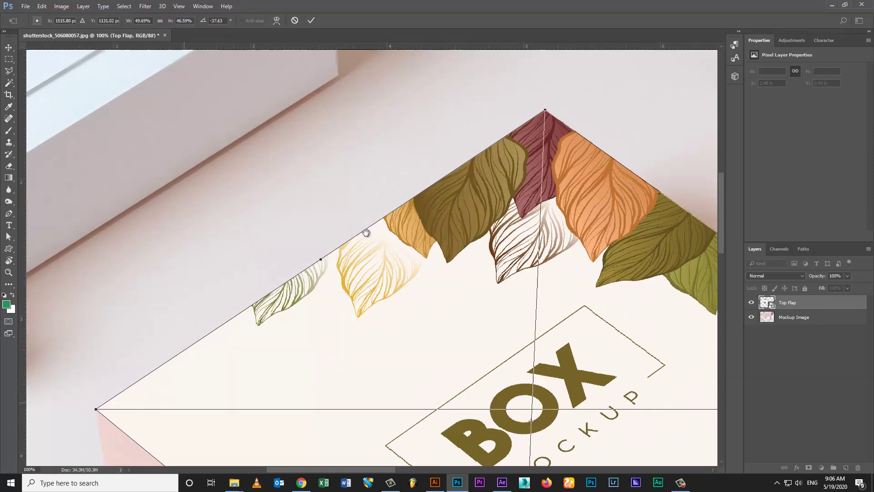
pyautogui.moveTo(366, 233); pyautogui.dragTo(271, 349)
pyautogui.moveTo(450, 226); pyautogui.dragTo(450, 230)
pyautogui.press('Return')
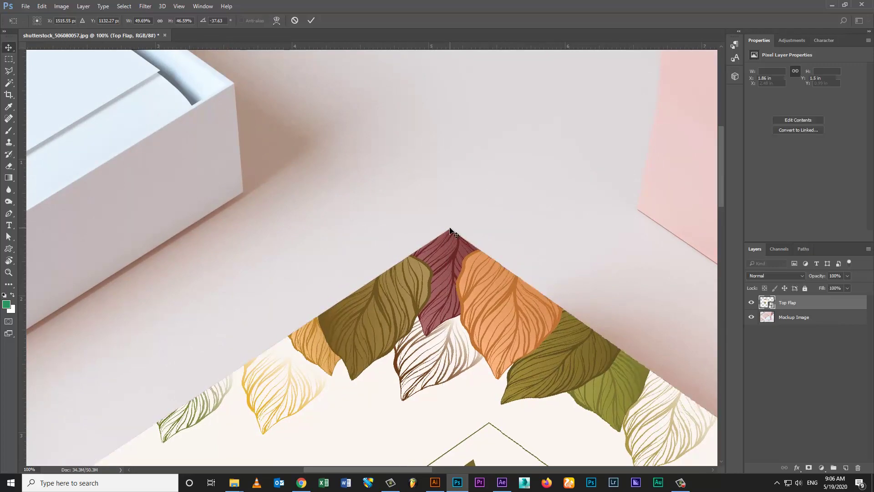
pyautogui.moveTo(465, 355); pyautogui.dragTo(470, 238)
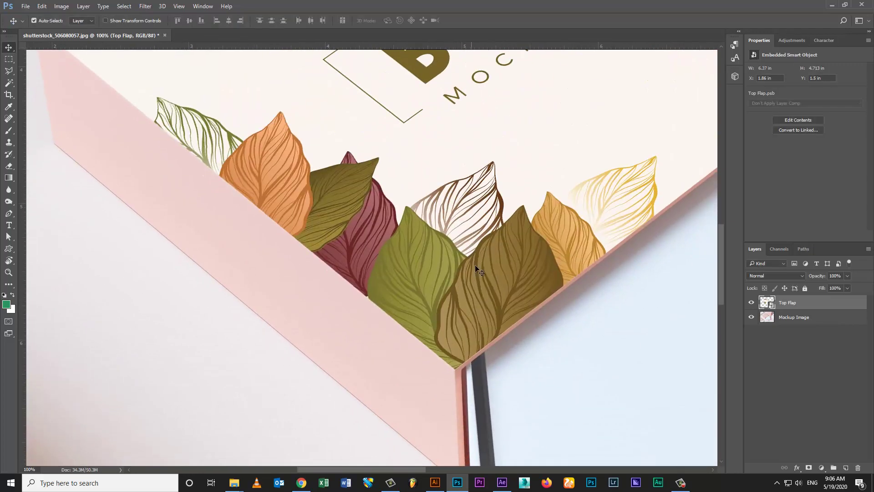
pyautogui.press('z')
pyautogui.moveTo(473, 272); pyautogui.dragTo(421, 265)
pyautogui.hotkey('ctrl', '0')
pyautogui.press('v')
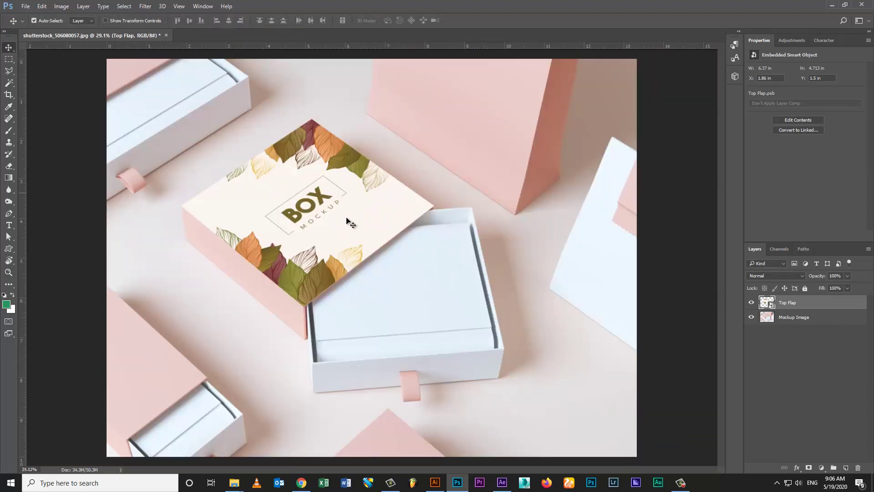
# Step: Copy the narrow leaf BOX side-strip artwork from the Open Front Box's left side panel
pyautogui.click(436, 482)
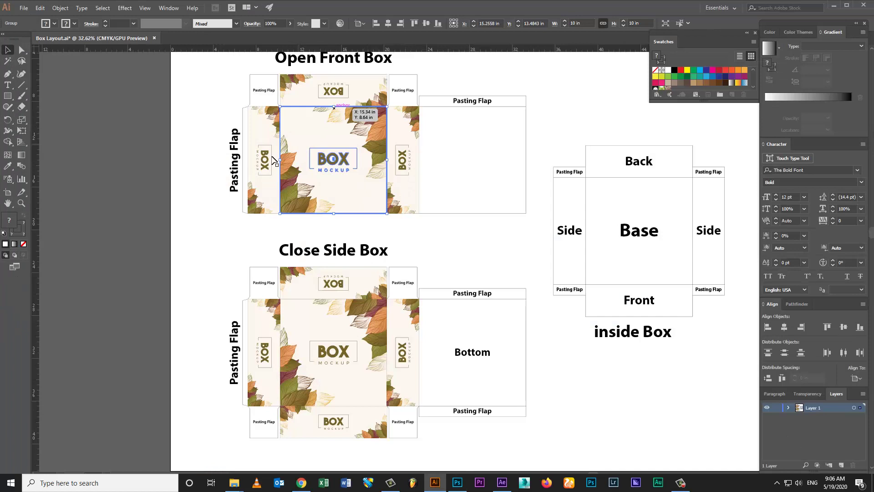
pyautogui.click(271, 159)
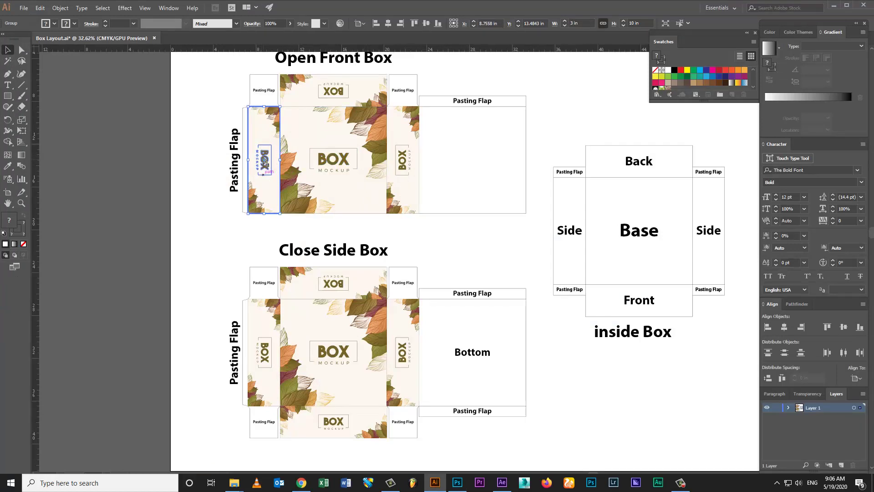
pyautogui.click(47, 10)
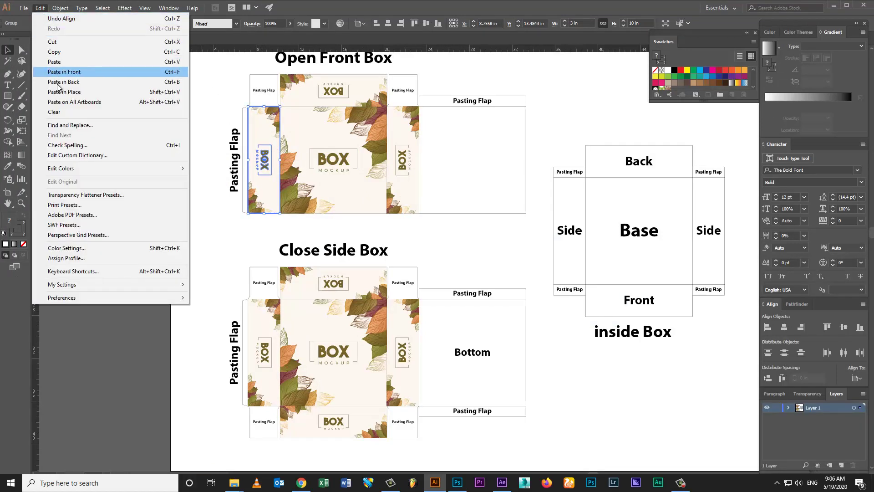
pyautogui.click(54, 52)
pyautogui.hotkey('alt', 'Tab')
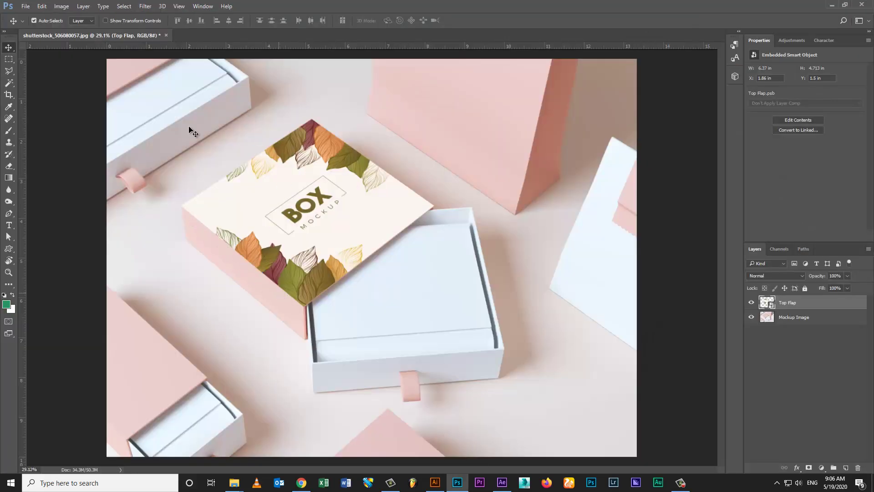
# Step: Paste the copied side panel artwork into the mockup as pixels and commit its placement
pyautogui.click(42, 6)
pyautogui.click(61, 84)
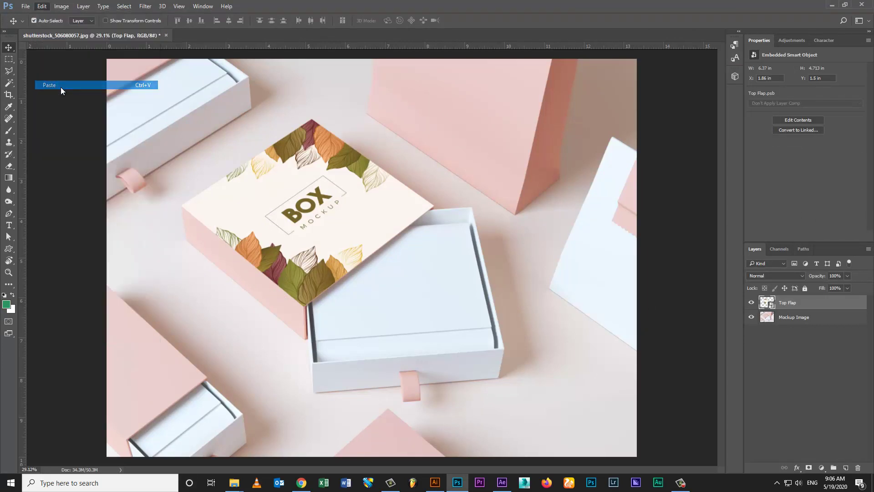
pyautogui.click(488, 147)
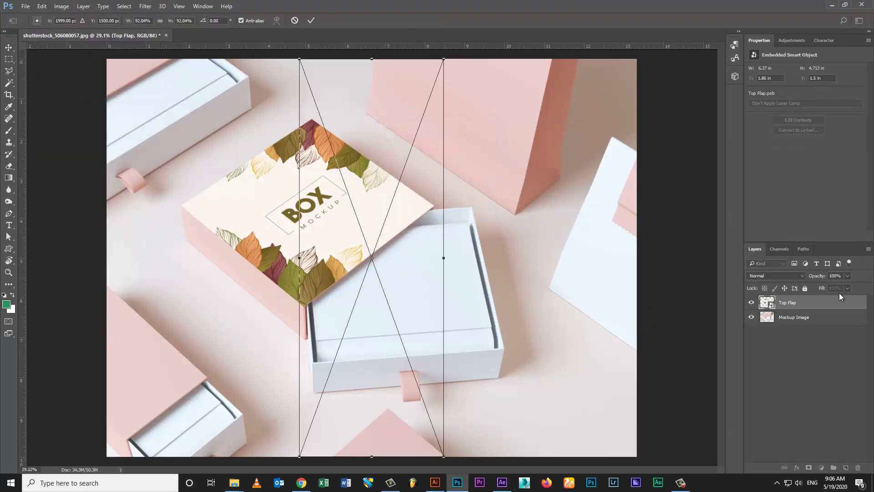
pyautogui.press('Return')
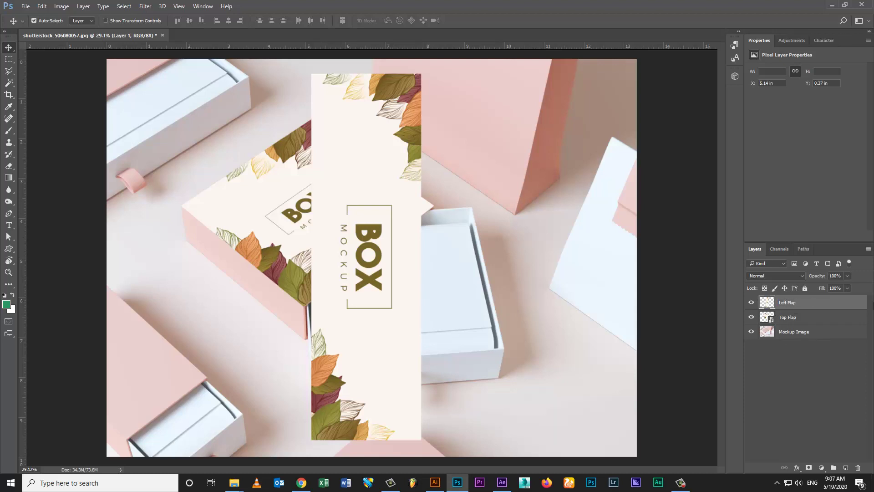
# Step: Convert the Left Flap layer to a smart object and start a free transform
pyautogui.rightClick(794, 303)
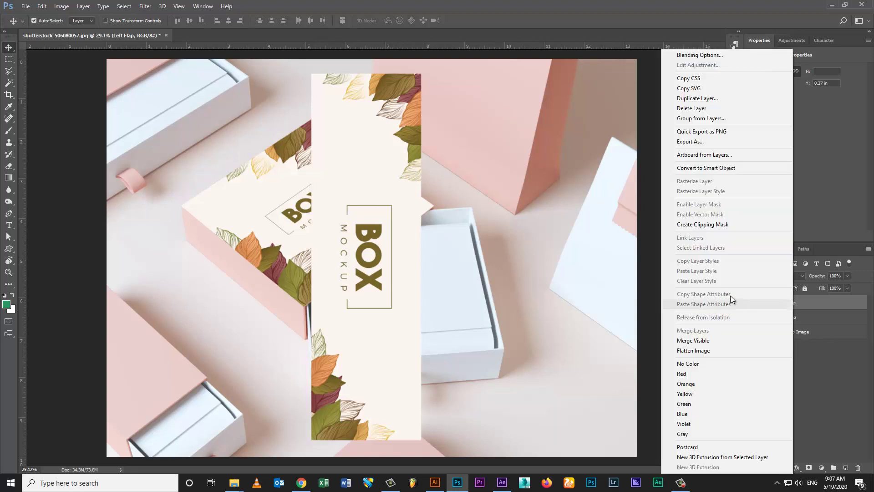
pyautogui.click(697, 168)
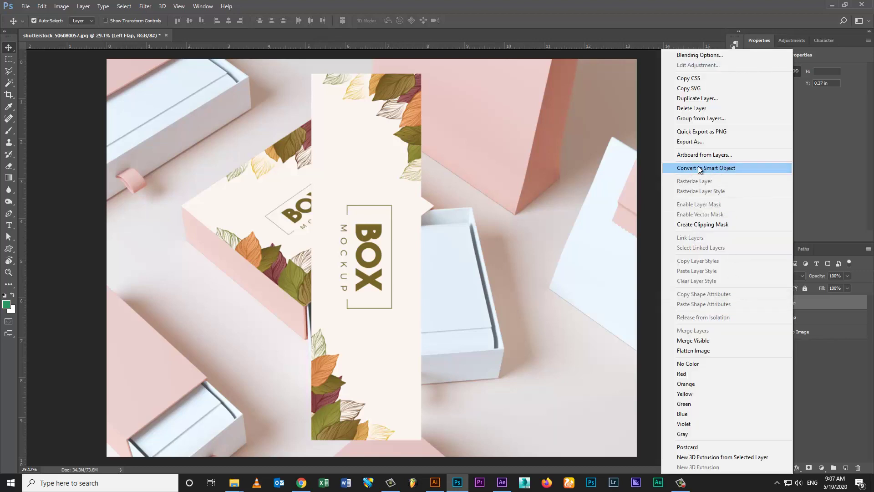
pyautogui.hotkey('ctrl', 't')
# Step: Switch the transform to Distort and drag the four corners roughly onto the box's left side
pyautogui.rightClick(366, 107)
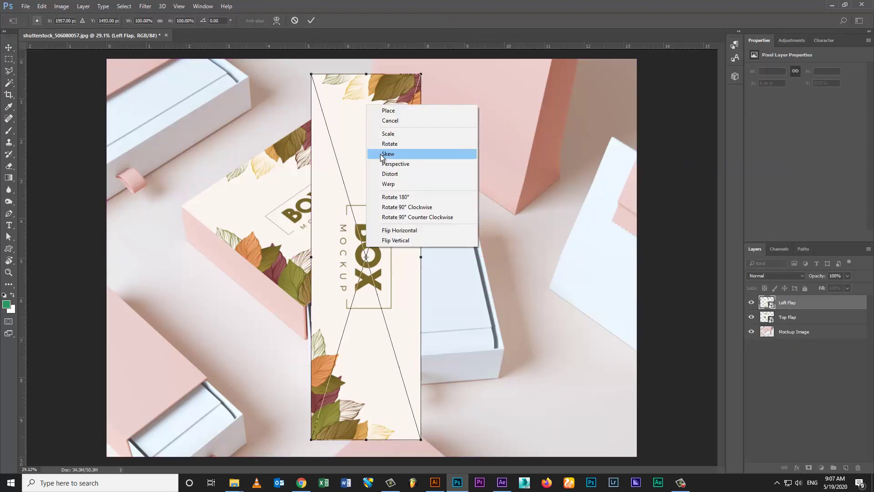
pyautogui.click(399, 176)
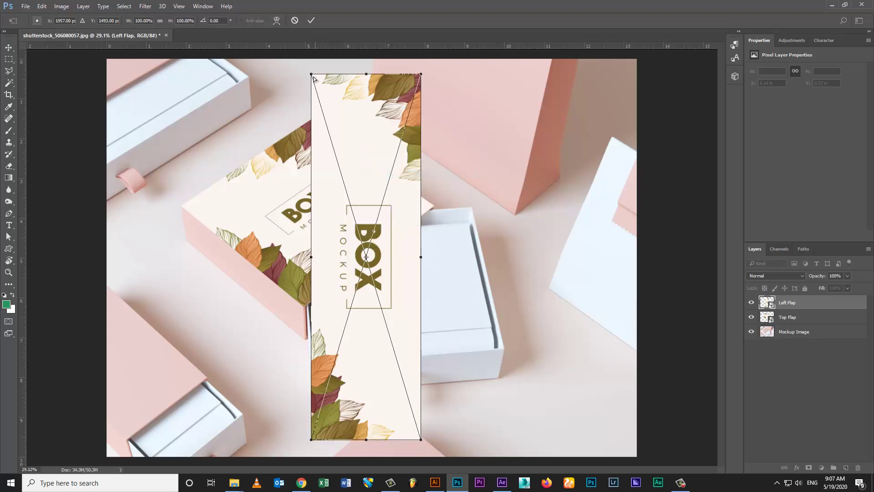
pyautogui.moveTo(311, 73); pyautogui.dragTo(186, 243)
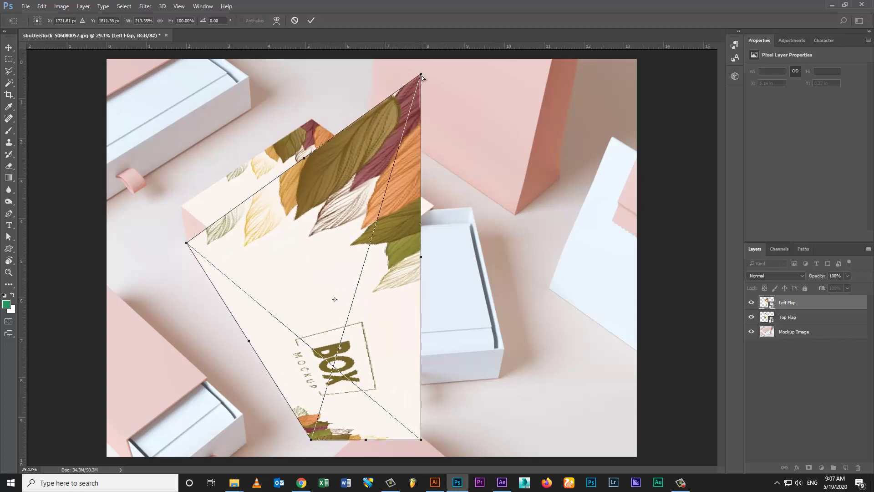
pyautogui.moveTo(420, 74); pyautogui.dragTo(182, 206)
pyautogui.moveTo(422, 441); pyautogui.dragTo(307, 306)
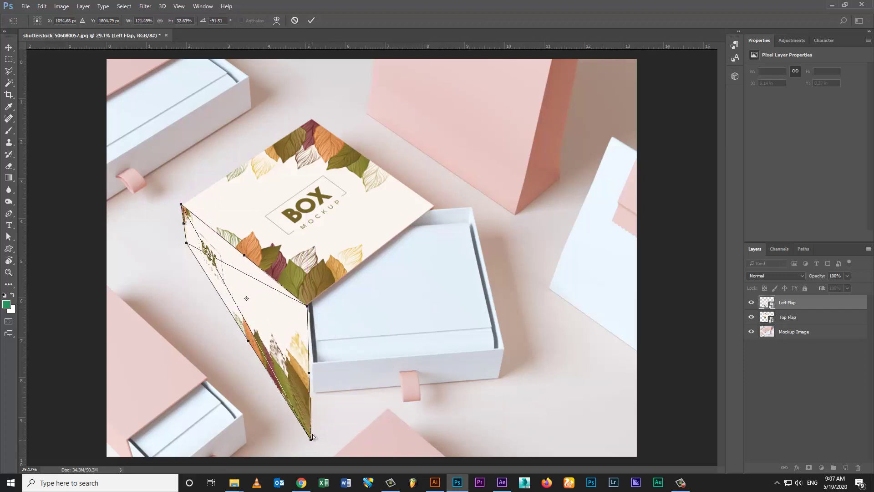
pyautogui.moveTo(312, 437); pyautogui.dragTo(304, 211)
# Step: Zoom in to refine the corners against the box edges, apply the distortion, and fit the view
pyautogui.scroll(6, 307, 338)
pyautogui.scroll(2, 375, 233)
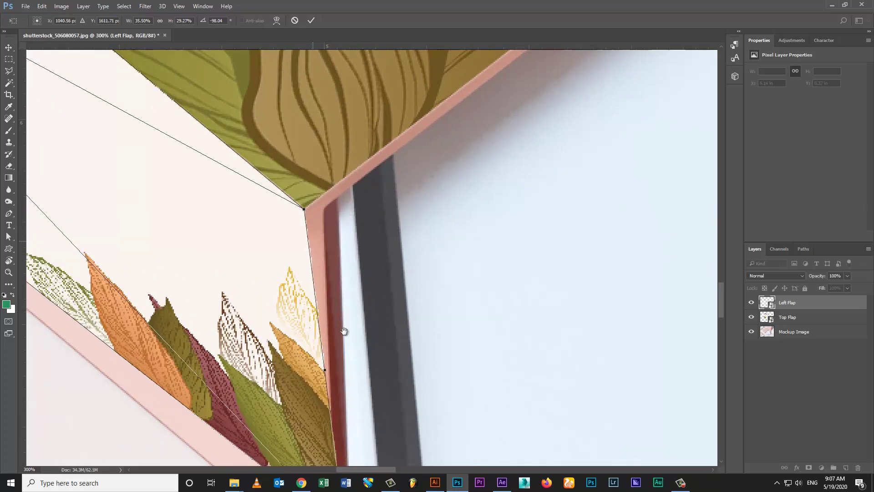
pyautogui.moveTo(342, 332); pyautogui.dragTo(387, 205)
pyautogui.moveTo(384, 399); pyautogui.dragTo(358, 424)
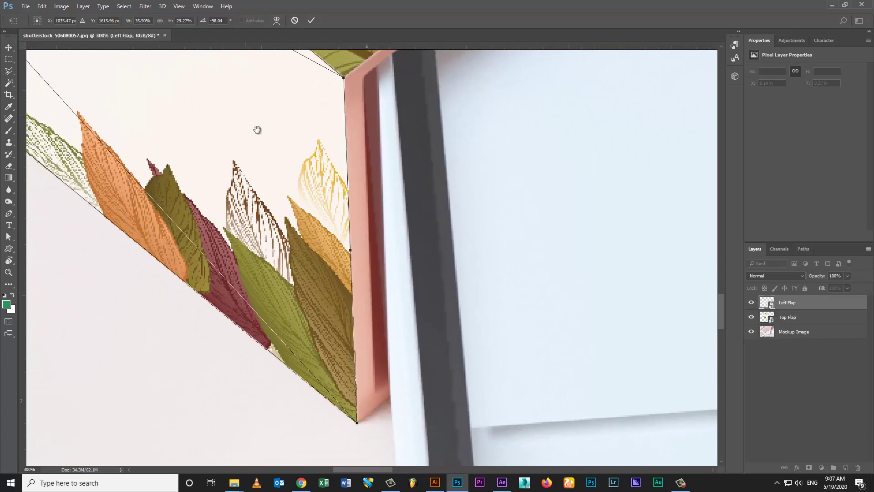
pyautogui.moveTo(258, 130); pyautogui.dragTo(547, 387)
pyautogui.moveTo(133, 125); pyautogui.dragTo(569, 365)
pyautogui.moveTo(119, 178); pyautogui.dragTo(527, 442)
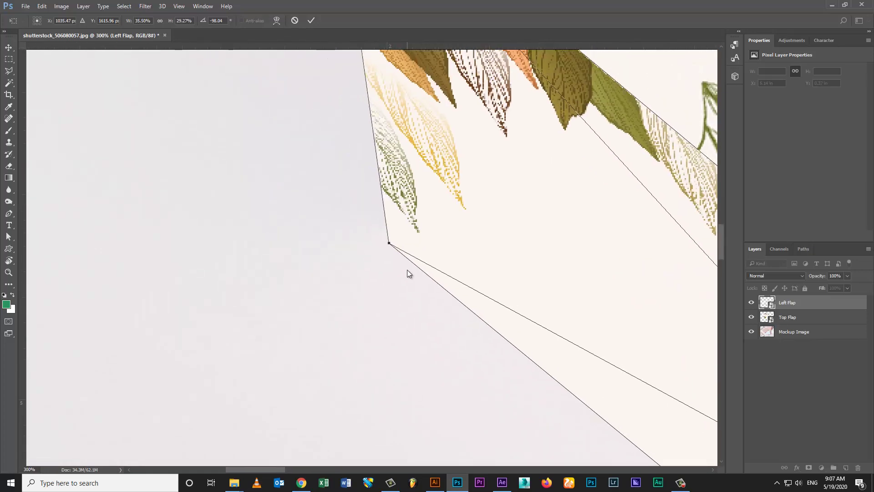
pyautogui.moveTo(390, 246); pyautogui.dragTo(393, 222)
pyautogui.scroll(5, 431, 237)
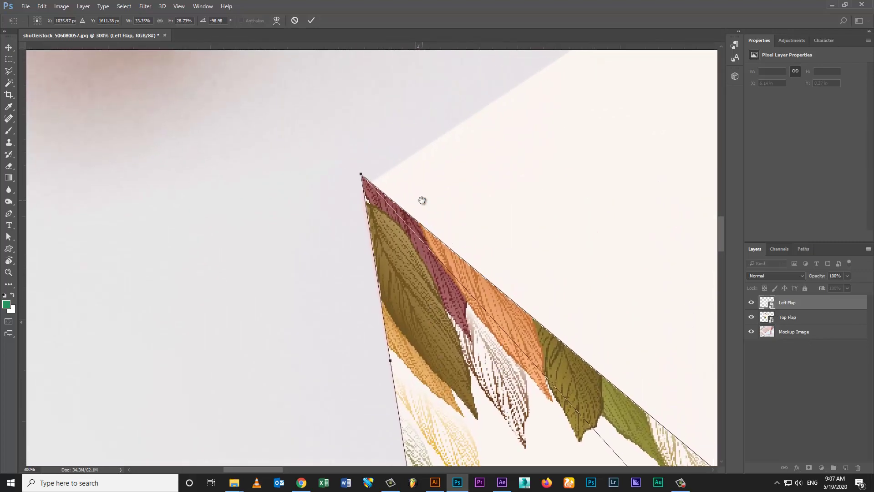
pyautogui.moveTo(361, 175)
pyautogui.mouseDown()
pyautogui.moveTo(361, 204)
pyautogui.moveTo(362, 192)
pyautogui.mouseUp()
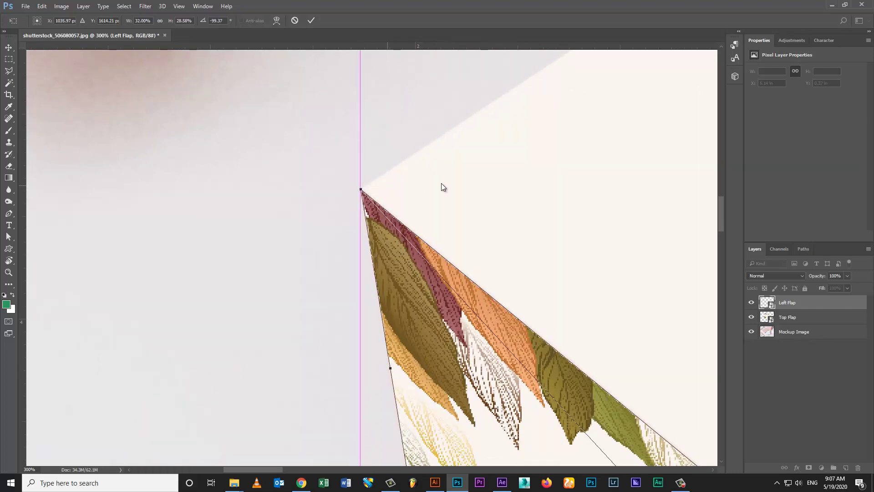
pyautogui.press('Return')
pyautogui.press('ctrl')
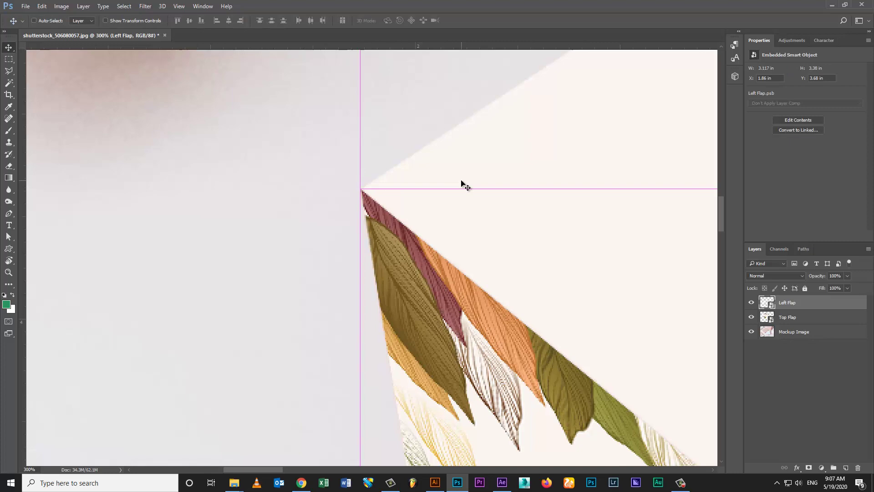
pyautogui.hotkey('ctrl', '0')
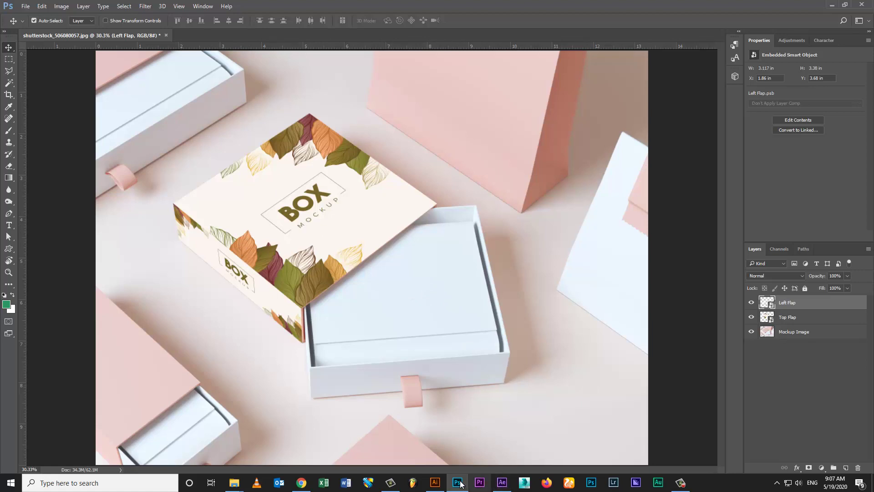
# Step: In Illustrator, select the BOX MOCKUP logo group on the front panel and copy it
pyautogui.click(440, 486)
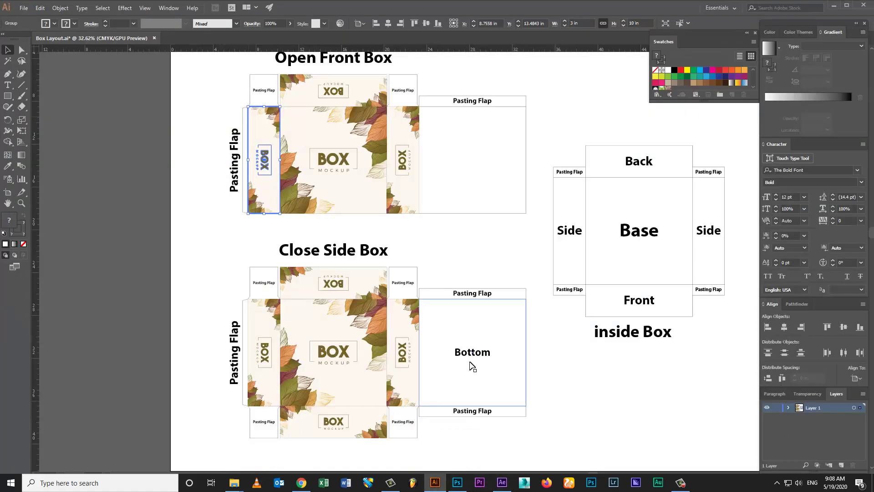
pyautogui.click(352, 168)
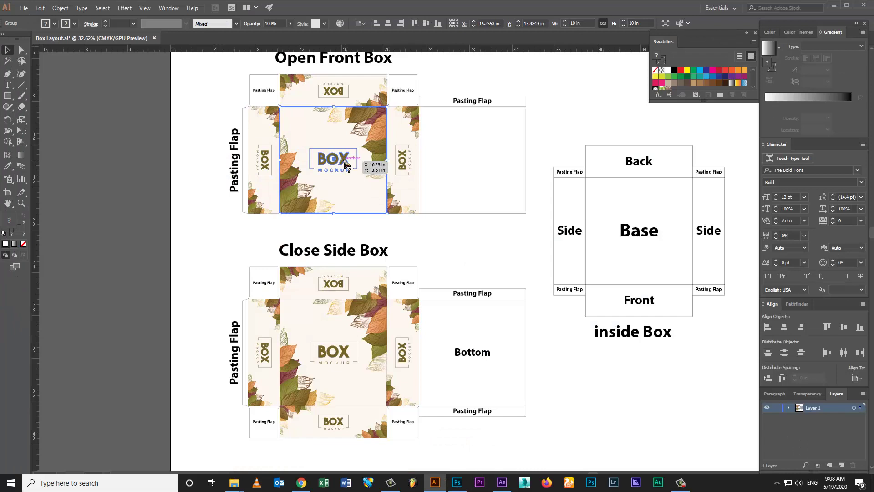
pyautogui.click(345, 163)
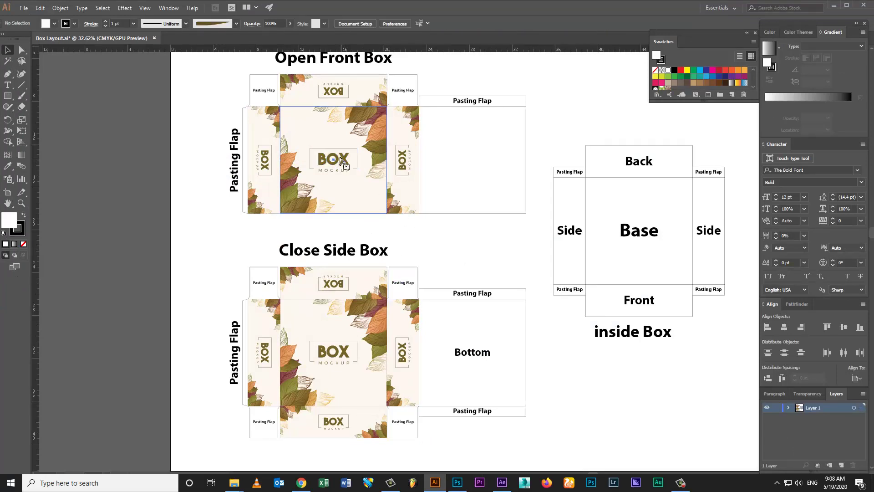
pyautogui.click(349, 164)
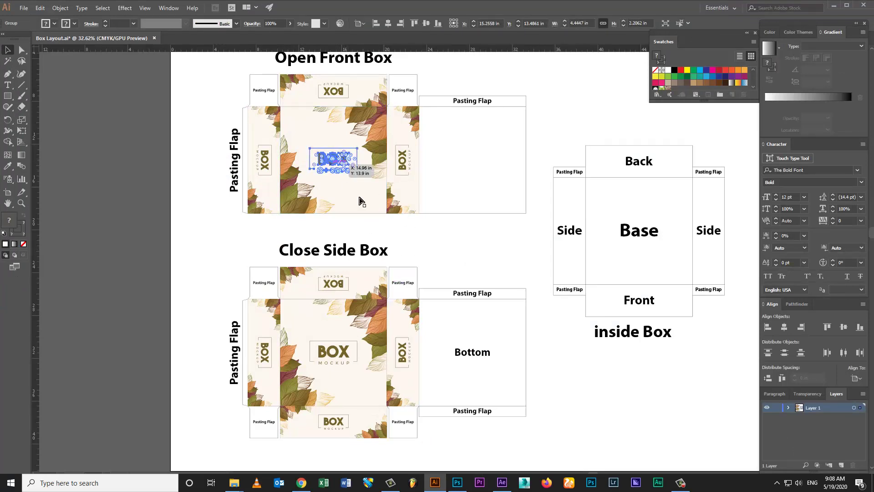
pyautogui.click(40, 8)
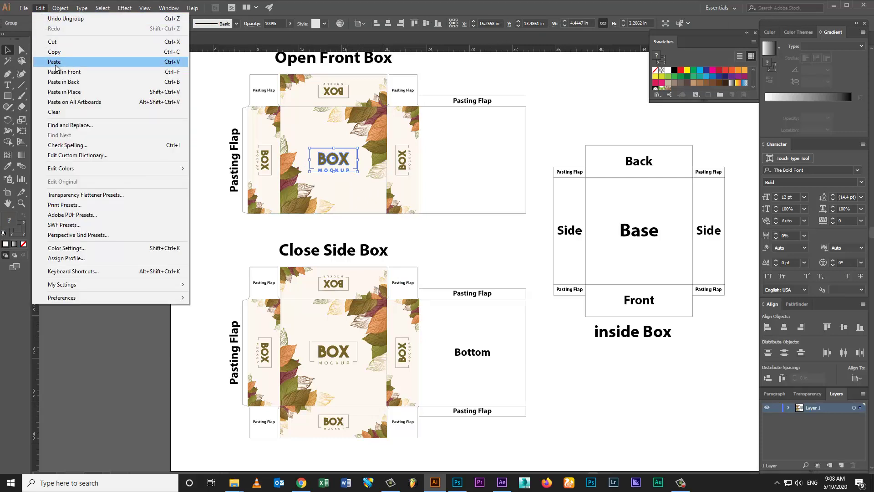
pyautogui.click(56, 54)
# Step: Back in Photoshop, paste the logo as pixels above the Mockup Image layer
pyautogui.hotkey('alt', 'Tab')
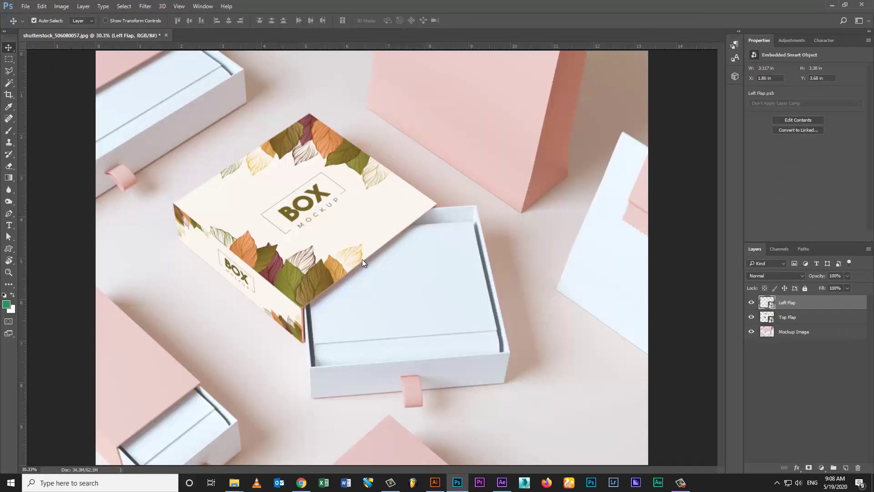
pyautogui.click(394, 291)
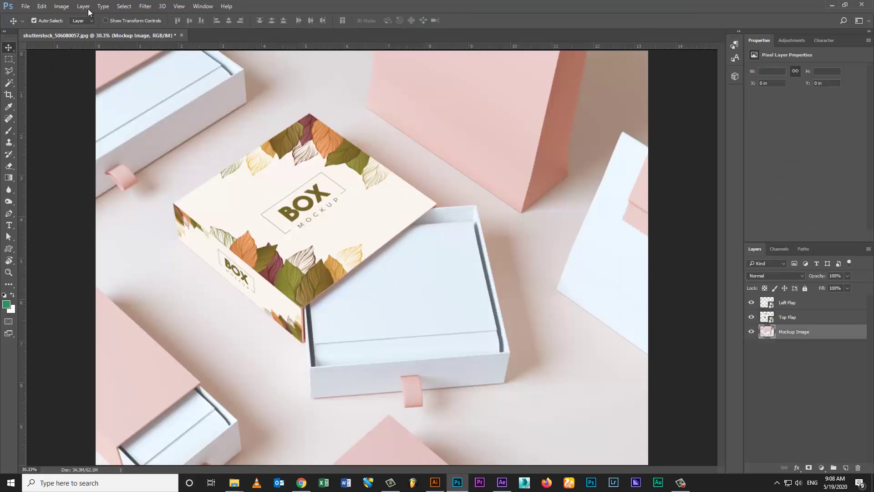
pyautogui.click(42, 6)
pyautogui.click(61, 83)
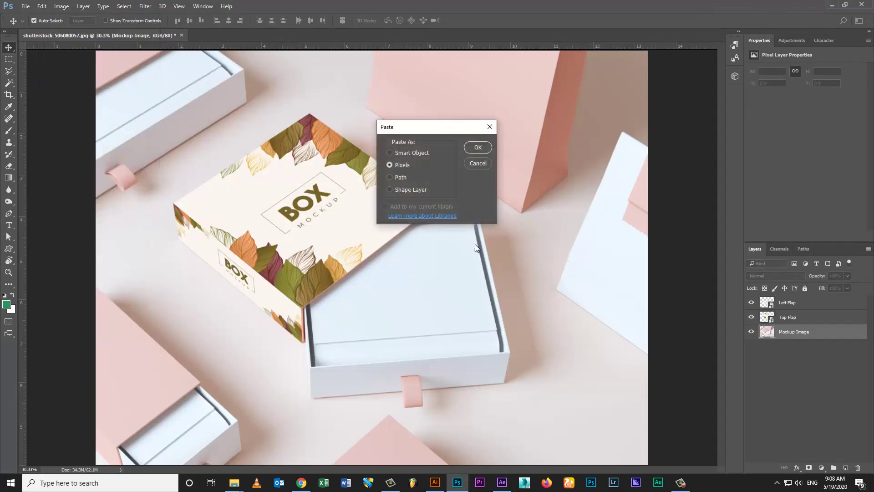
pyautogui.click(478, 147)
pyautogui.press('Return')
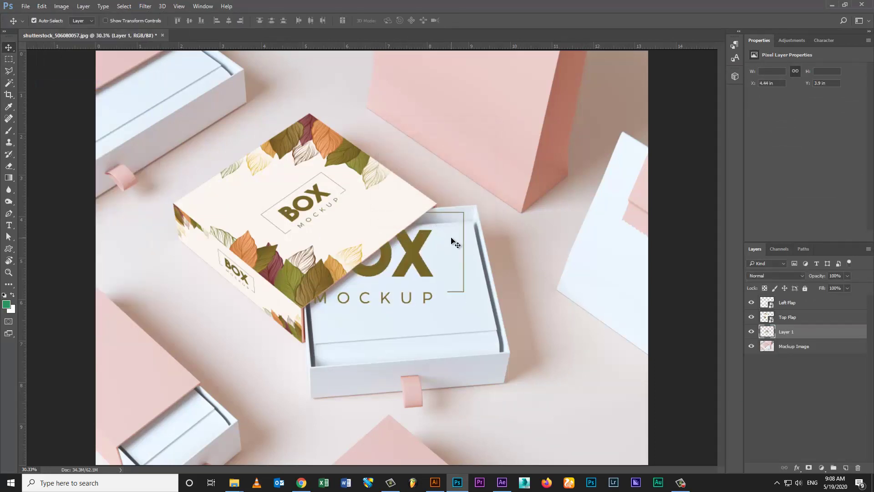
# Step: Move the Logo layer above the flaps, convert it to a smart object, and start transforming it
pyautogui.moveTo(791, 335); pyautogui.dragTo(790, 308)
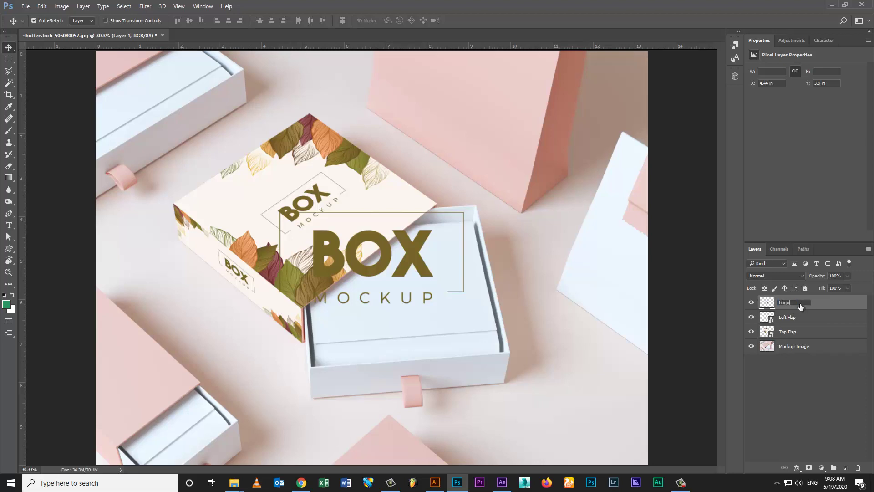
pyautogui.rightClick(800, 304)
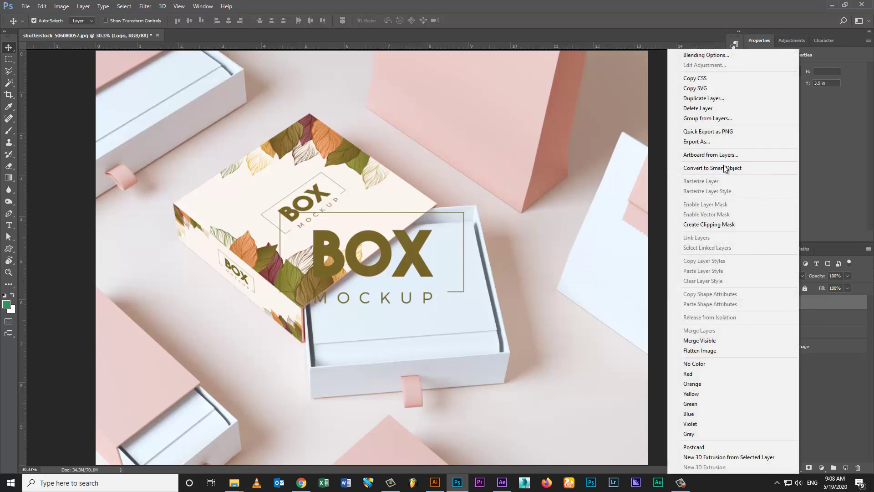
pyautogui.click(723, 166)
pyautogui.hotkey('ctrl', 't')
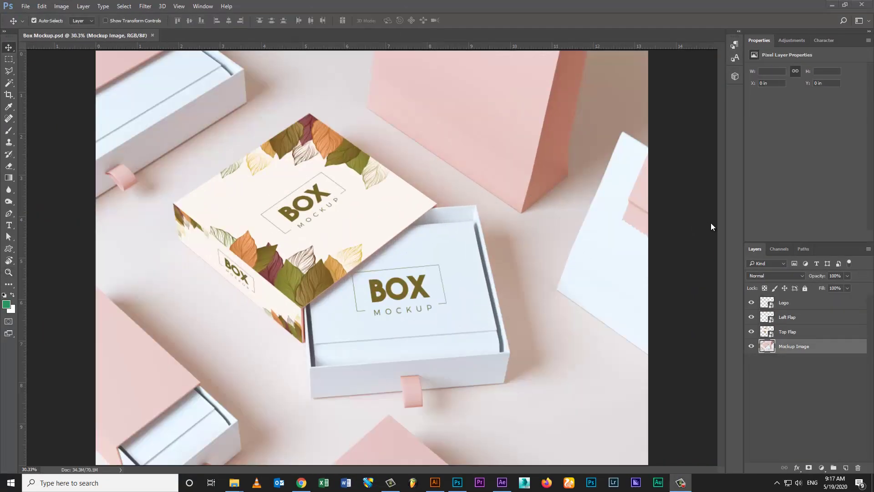
# Step: Duplicate the Mockup Image layer as a new layer named 'Shade'
pyautogui.click(500, 284)
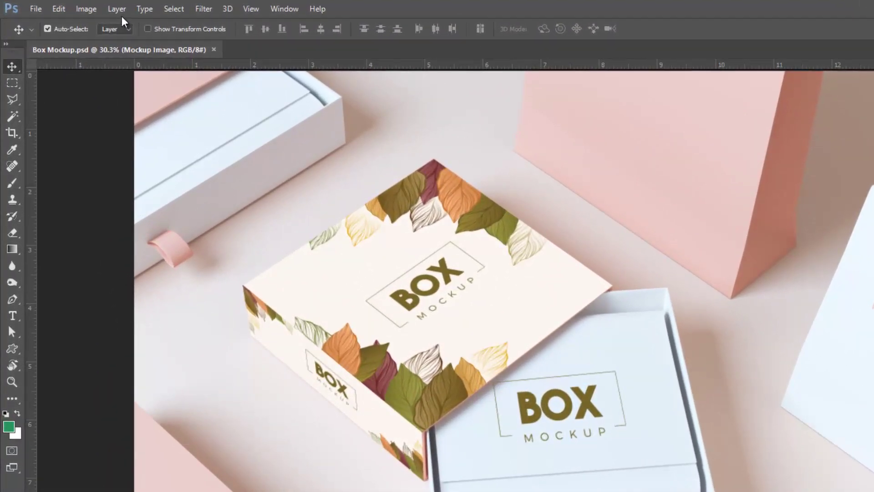
pyautogui.click(84, 6)
pyautogui.click(141, 35)
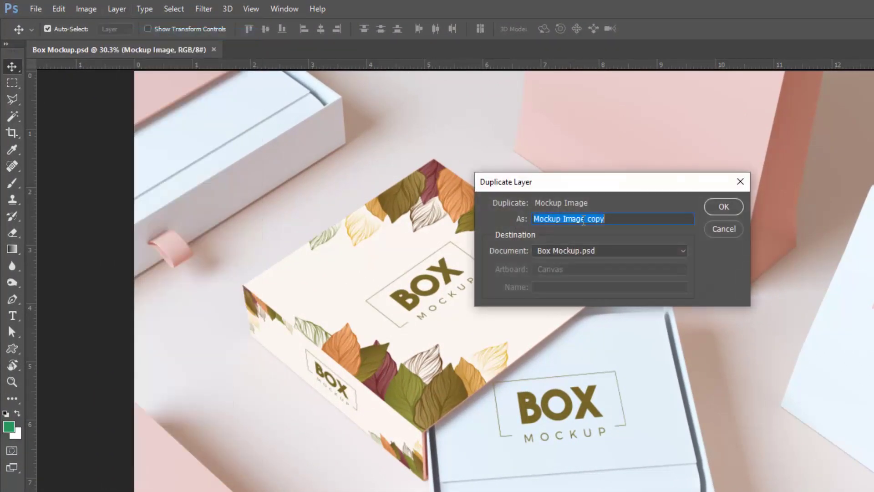
pyautogui.write('Shade')
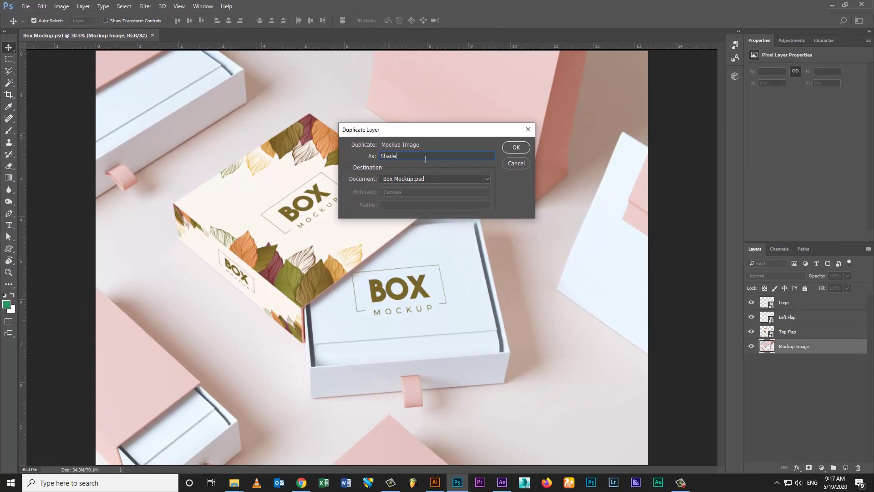
pyautogui.press('Return')
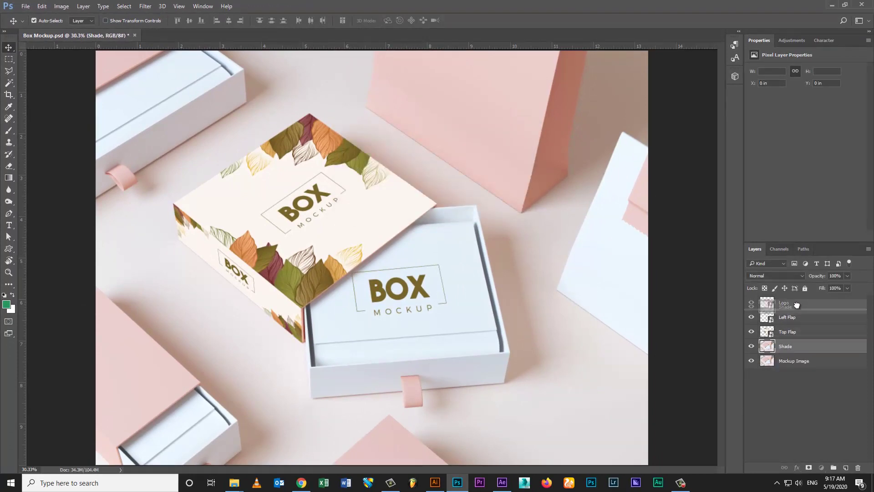
# Step: Move Shade above Logo, set it to Multiply, then select Logo, Left Flap and Top Flap
pyautogui.moveTo(798, 303); pyautogui.dragTo(798, 298)
pyautogui.click(774, 277)
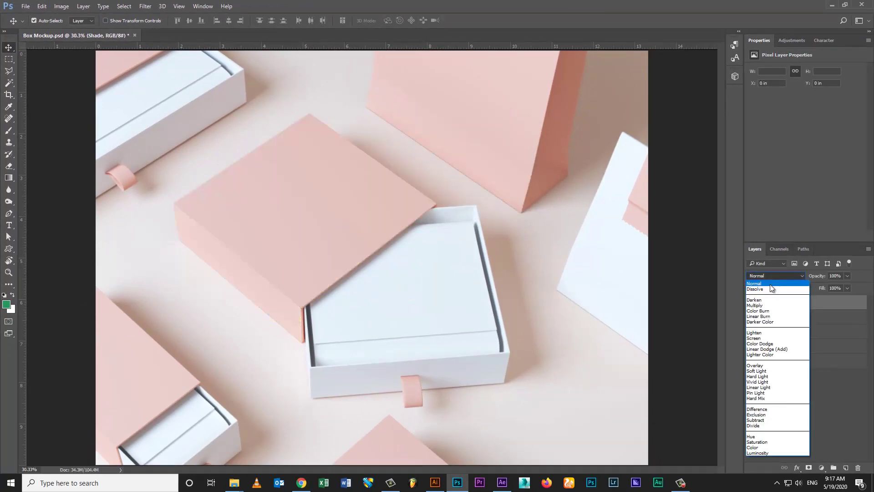
pyautogui.click(762, 305)
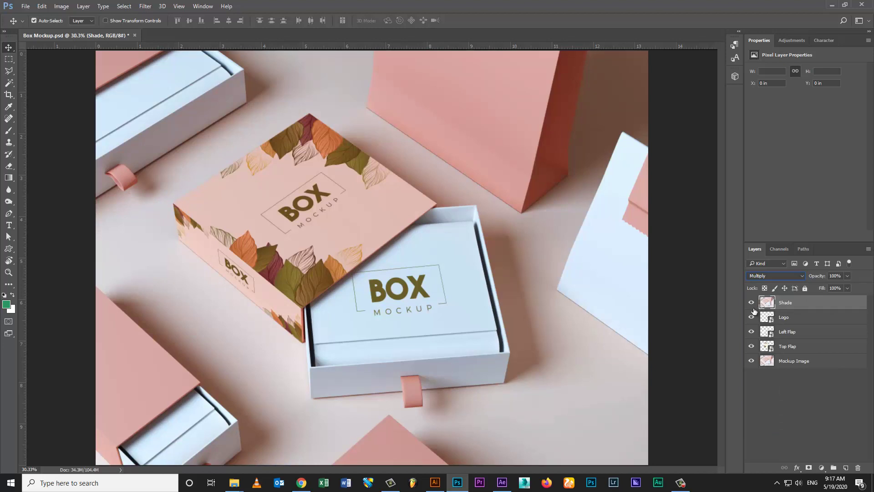
pyautogui.click(793, 319)
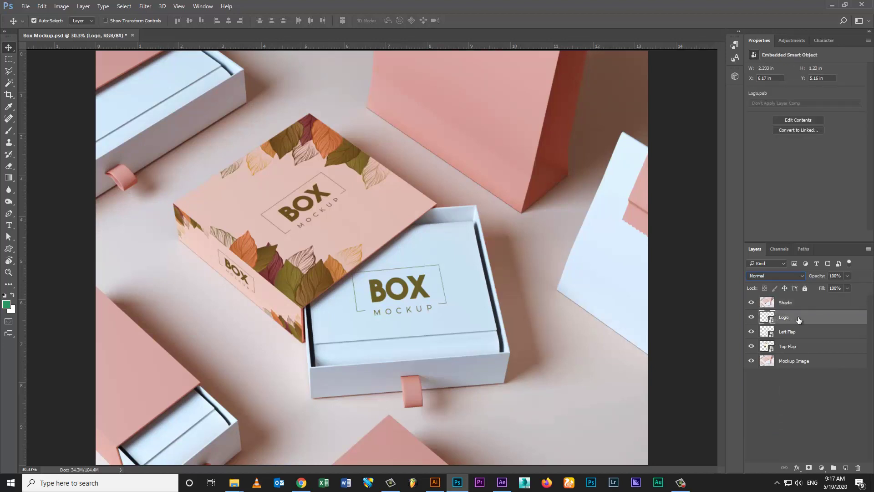
pyautogui.keyDown('shift'); pyautogui.click(788, 347); pyautogui.keyUp('shift')
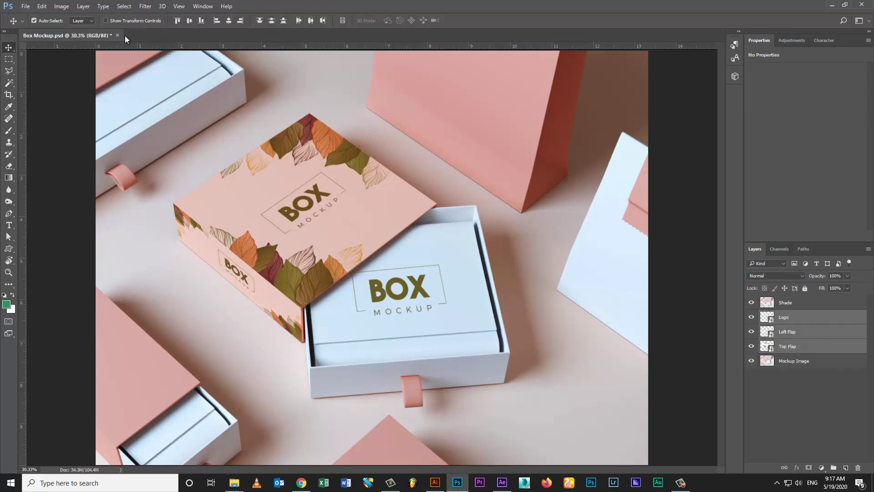
# Step: Group the logo and flap layers and name the group 'All Link Layers'
pyautogui.click(83, 6)
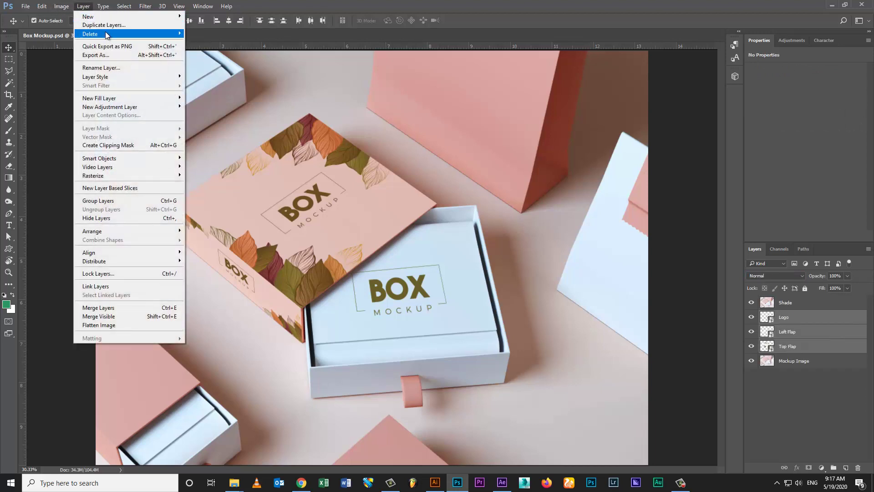
pyautogui.click(99, 201)
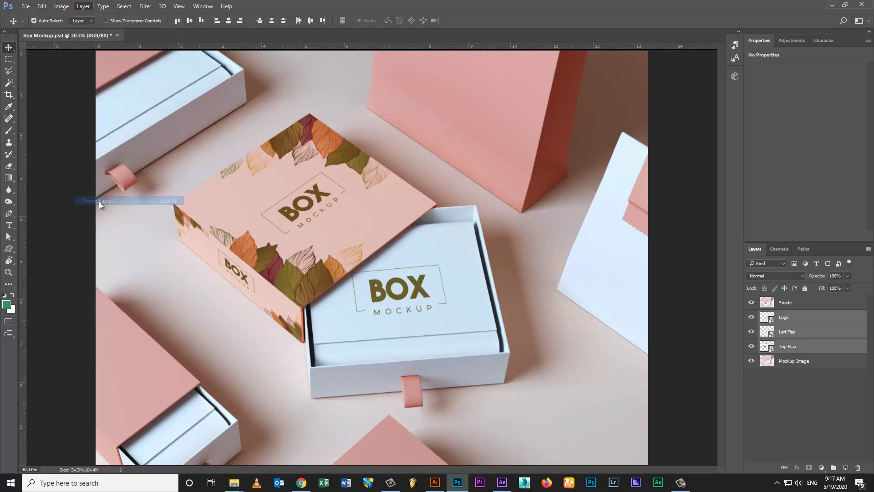
pyautogui.doubleClick(784, 316)
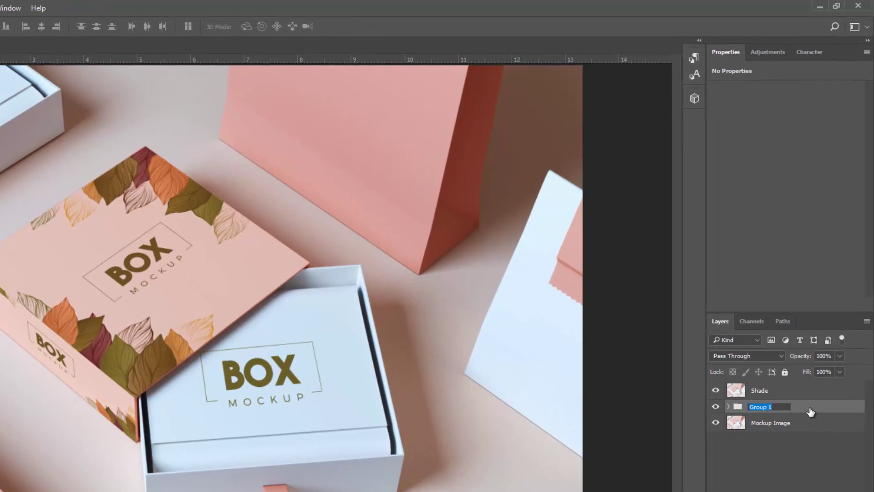
pyautogui.write('All Link Layers')
pyautogui.press('Return')
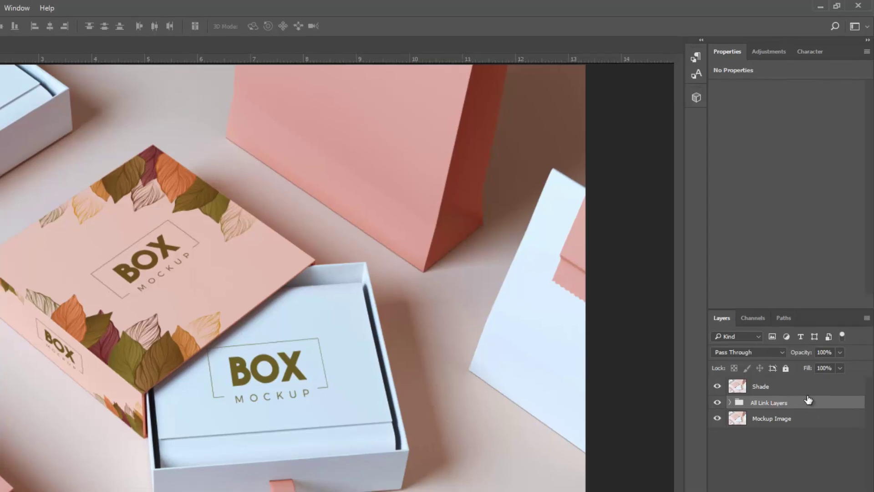
# Step: Clip the Shade layer to All Link Layers and set its Fill to 50%
pyautogui.click(752, 388)
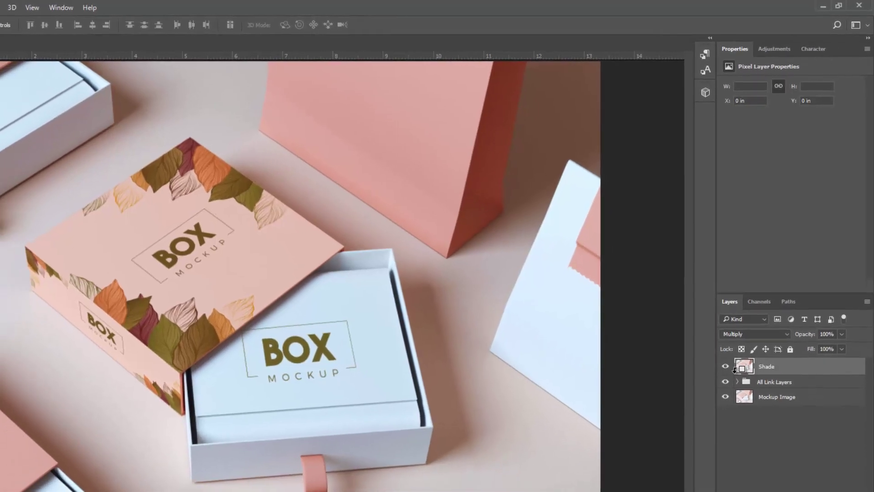
pyautogui.keyDown('alt'); pyautogui.click(740, 394); pyautogui.keyUp('alt')
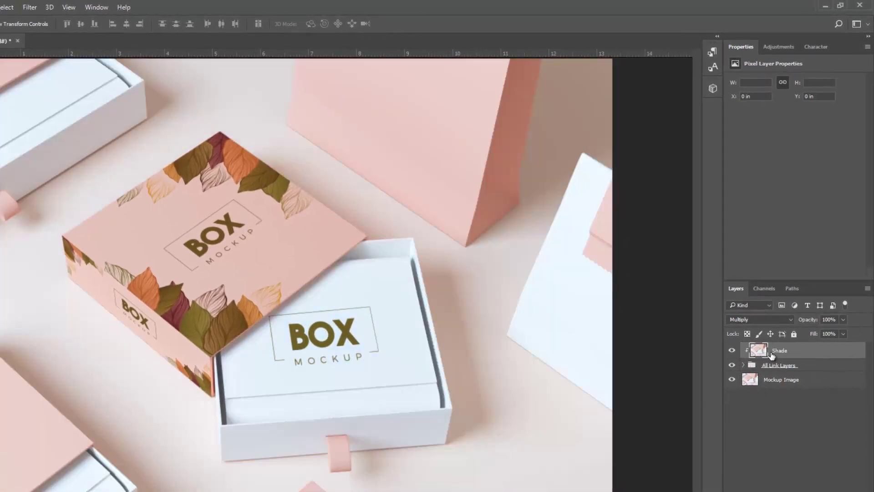
pyautogui.click(844, 334)
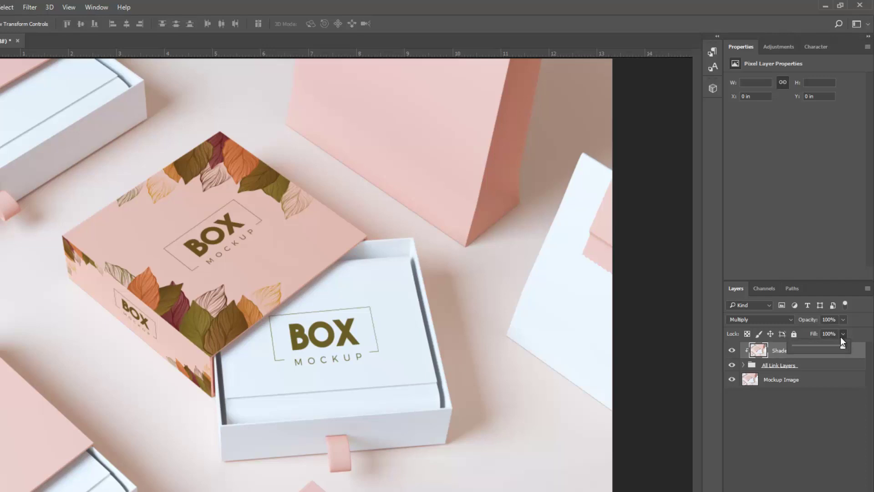
pyautogui.click(827, 335)
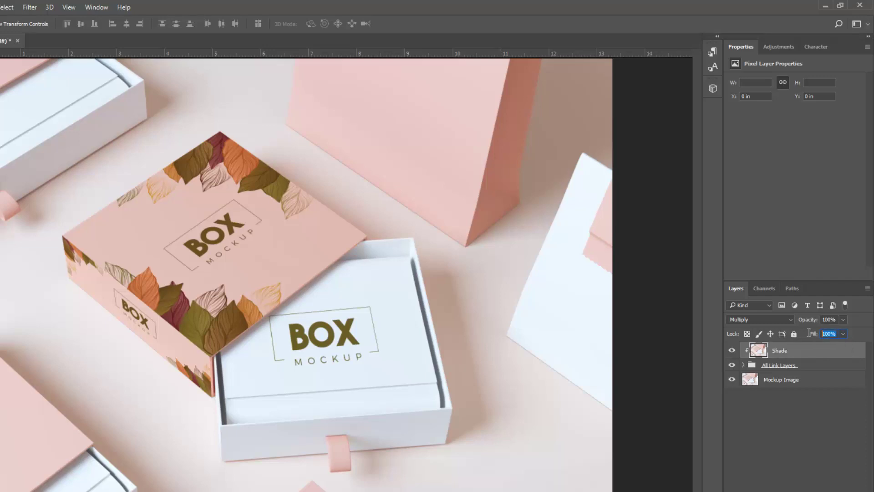
pyautogui.write('50')
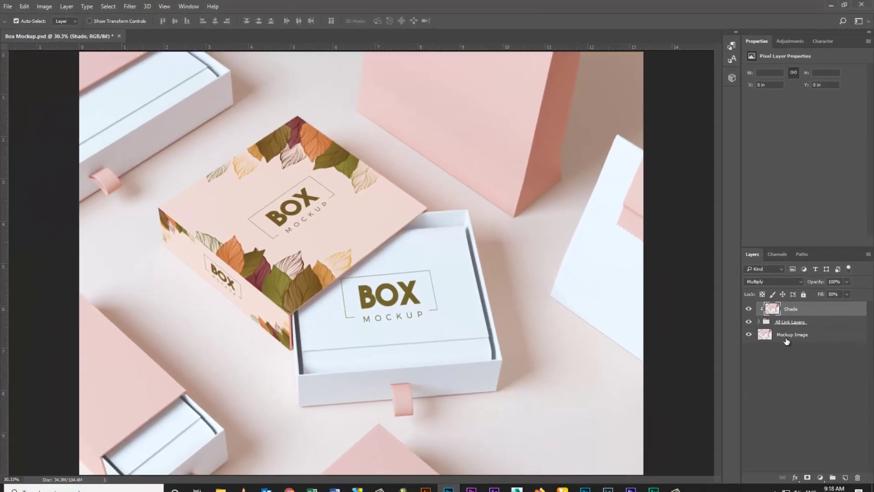
# Step: Toggle the Shade layer's visibility off and on twice to compare the shading
pyautogui.click(784, 435)
pyautogui.click(752, 303)
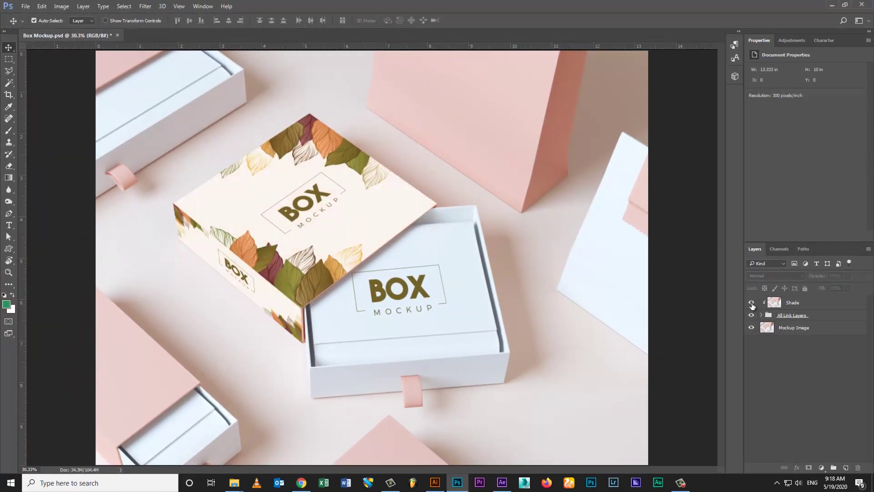
pyautogui.click(752, 304)
pyautogui.click(752, 304)
pyautogui.click(752, 304)
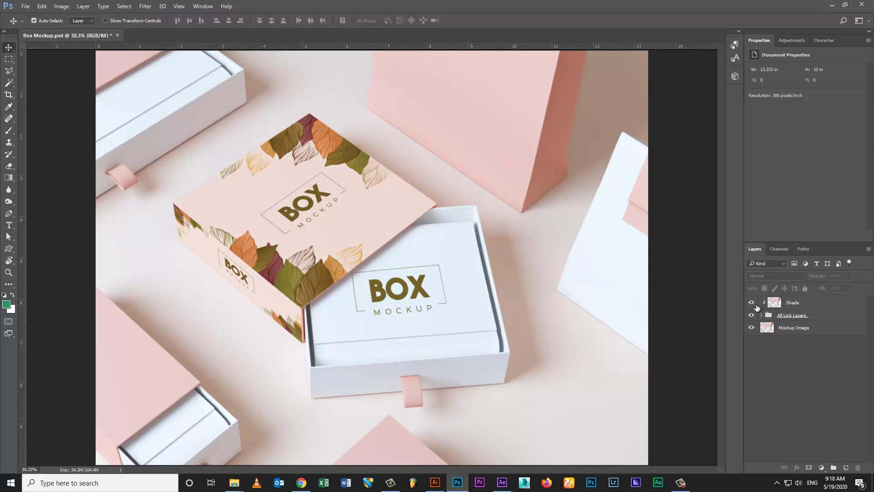
# Step: Save the Box Mockup.psd document
pyautogui.click(788, 329)
pyautogui.click(807, 362)
pyautogui.press('ctrl')
pyautogui.hotkey('ctrl', 's')
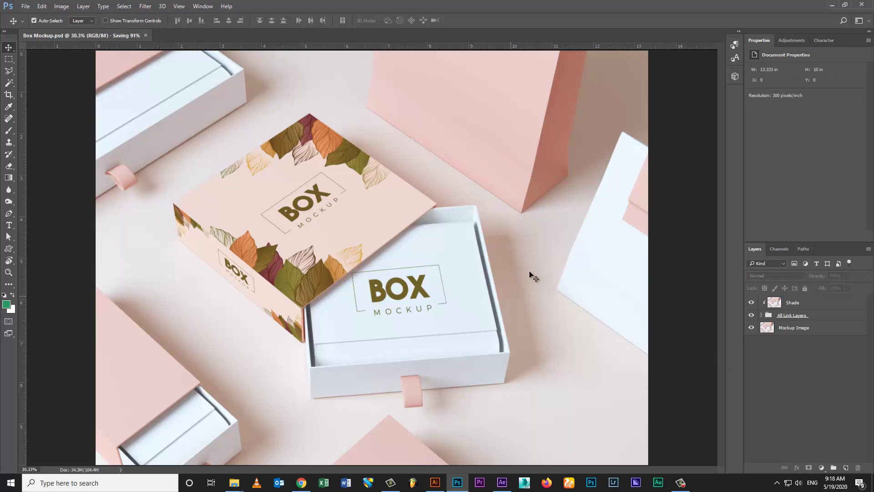